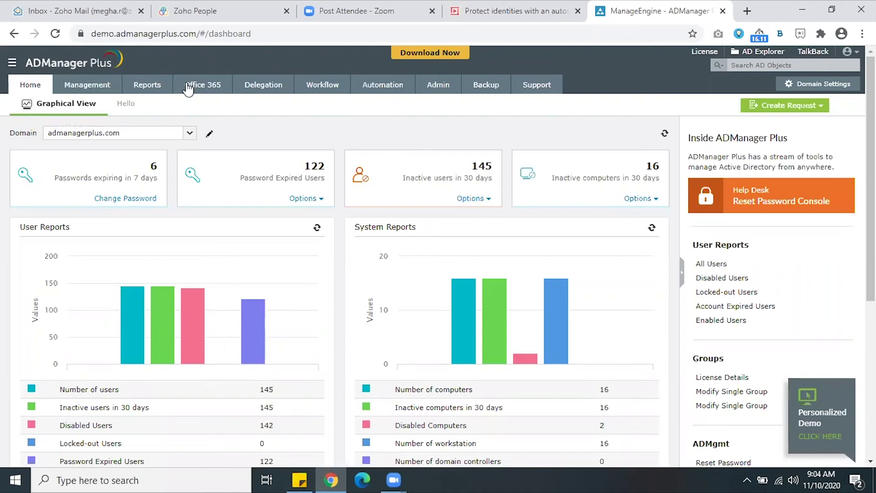
# - Log in to the live demo as Administrator and open the user management tasks
pyautogui.click(97, 84)
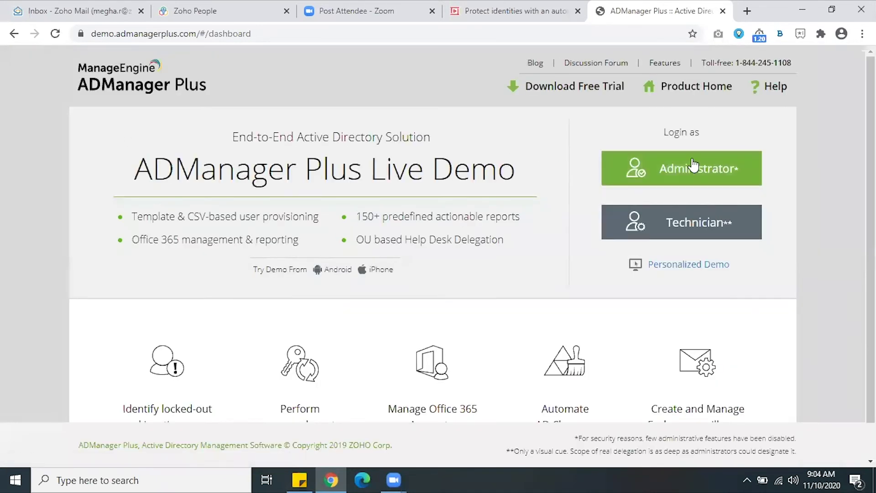
pyautogui.click(694, 168)
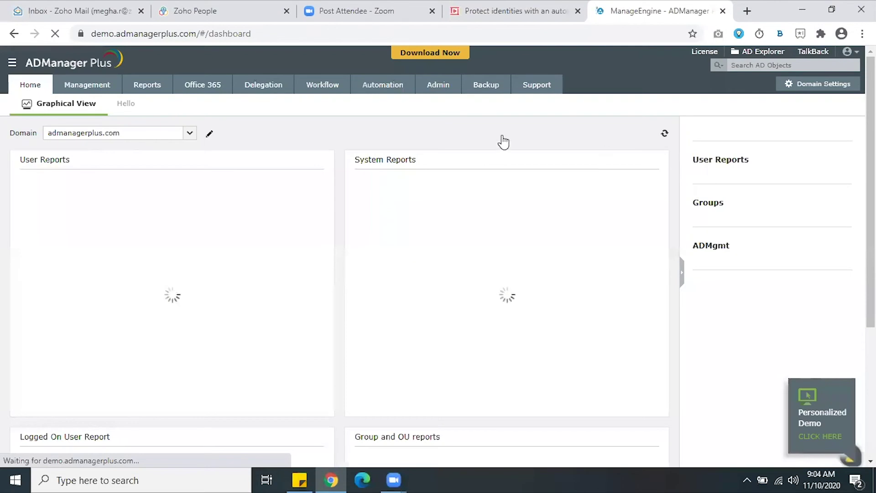
pyautogui.click(78, 90)
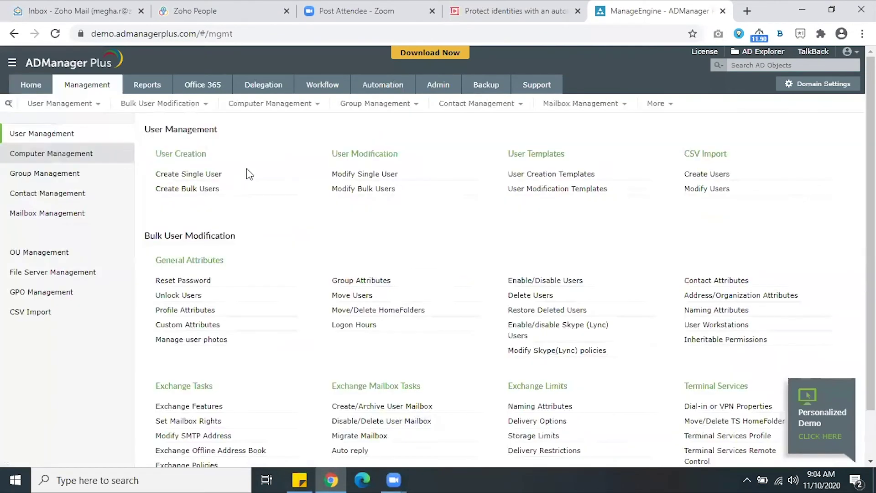
# - Browse the password, group, computer, terminal service and custom report categories, and the Office 365 user reports
pyautogui.click(148, 89)
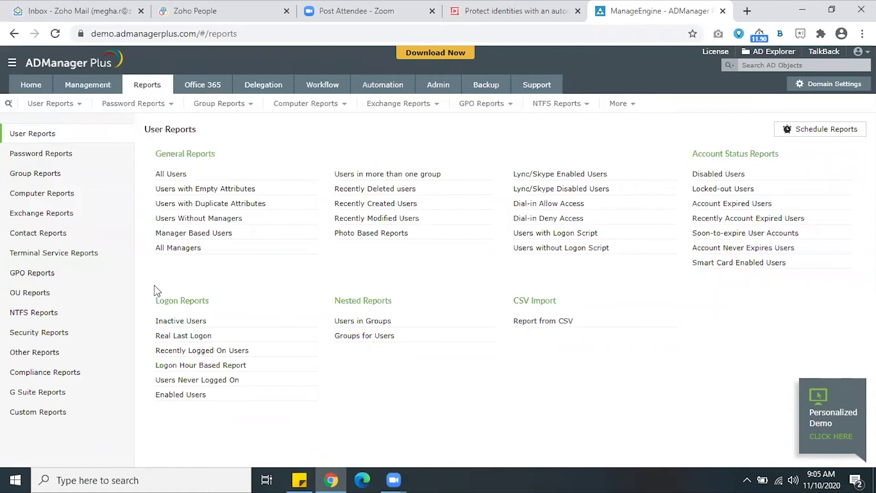
pyautogui.click(88, 173)
pyautogui.click(87, 153)
pyautogui.click(89, 180)
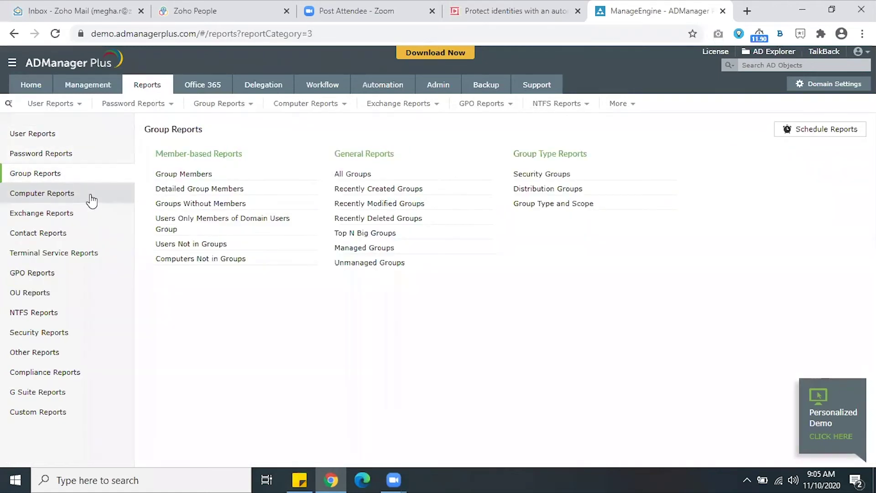
pyautogui.click(76, 195)
pyautogui.click(58, 253)
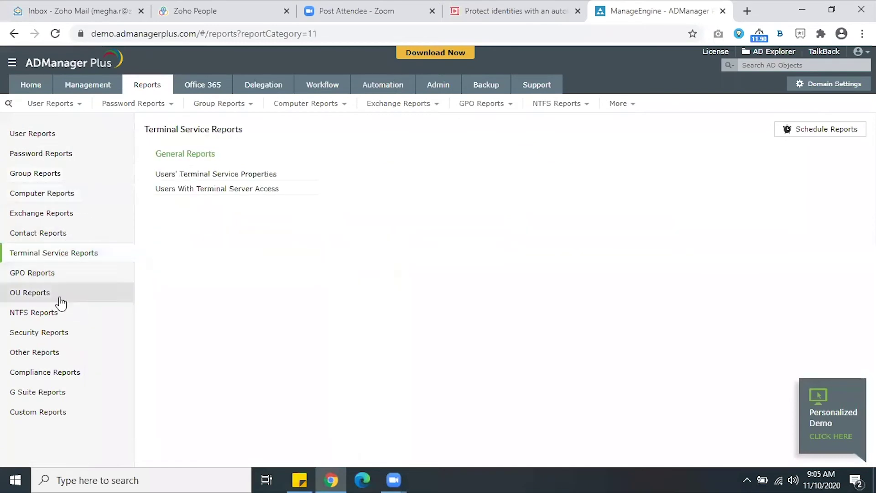
pyautogui.click(12, 411)
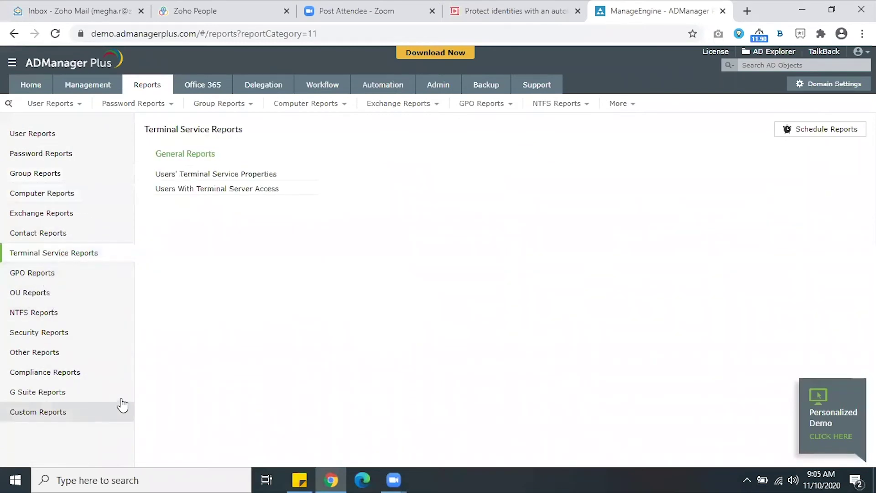
pyautogui.moveTo(814, 185)
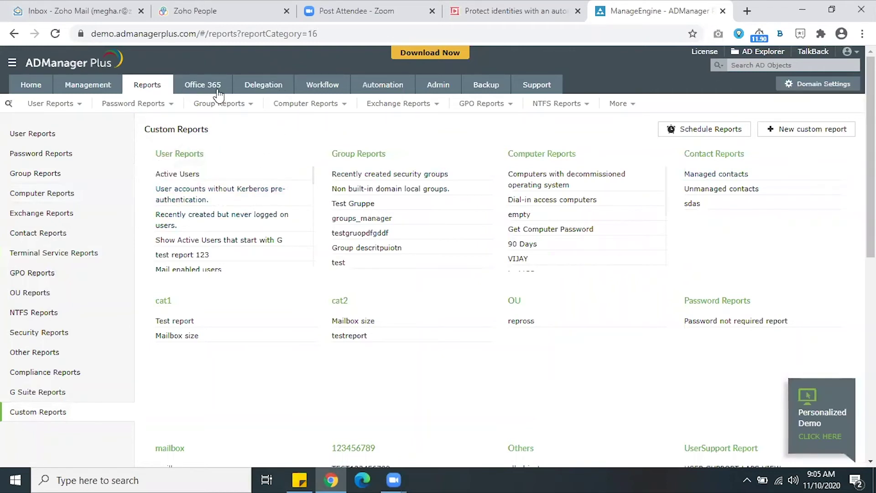
pyautogui.click(192, 88)
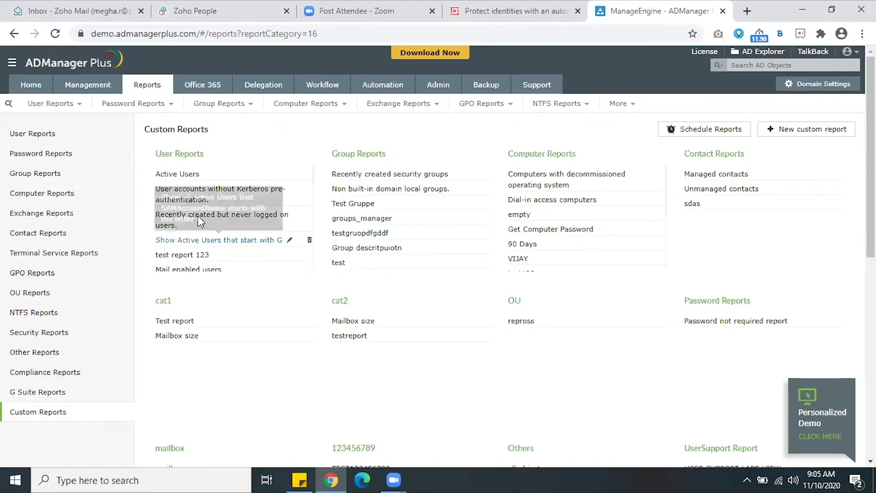
pyautogui.click(203, 85)
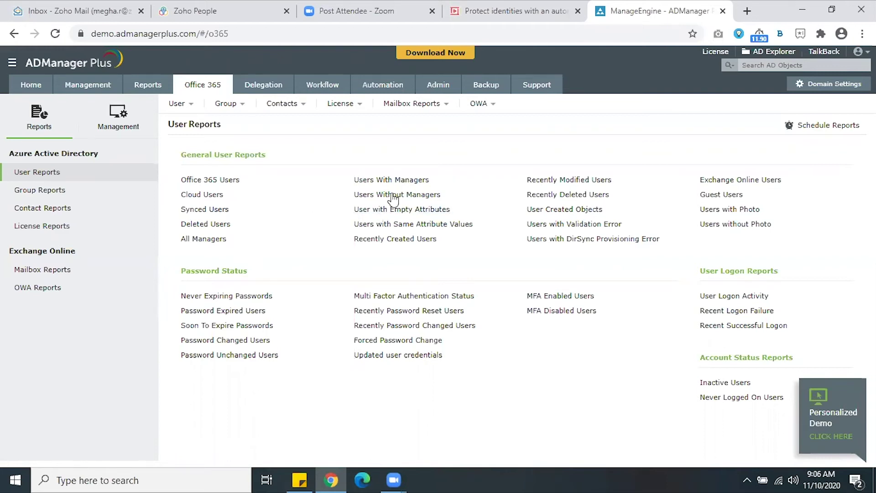
# - Examine the Workday integration settings, including the new LDAP attribute mapping configuration form and the account details
pyautogui.click(443, 84)
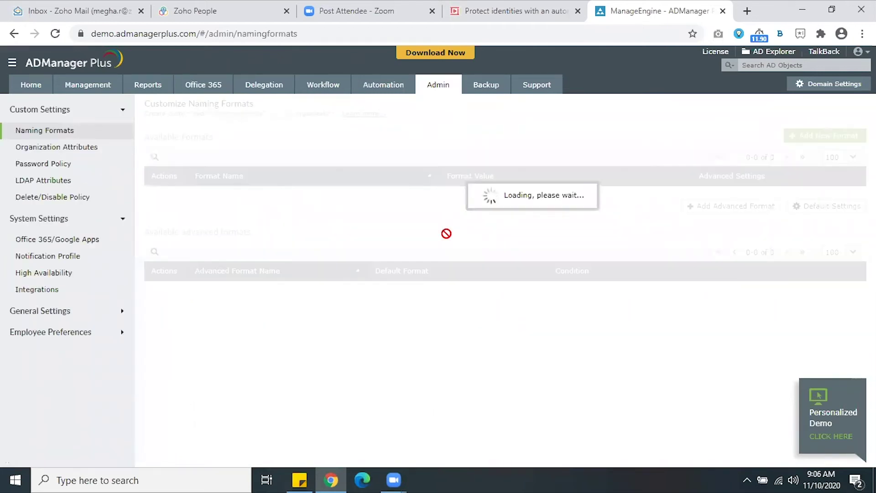
pyautogui.click(63, 288)
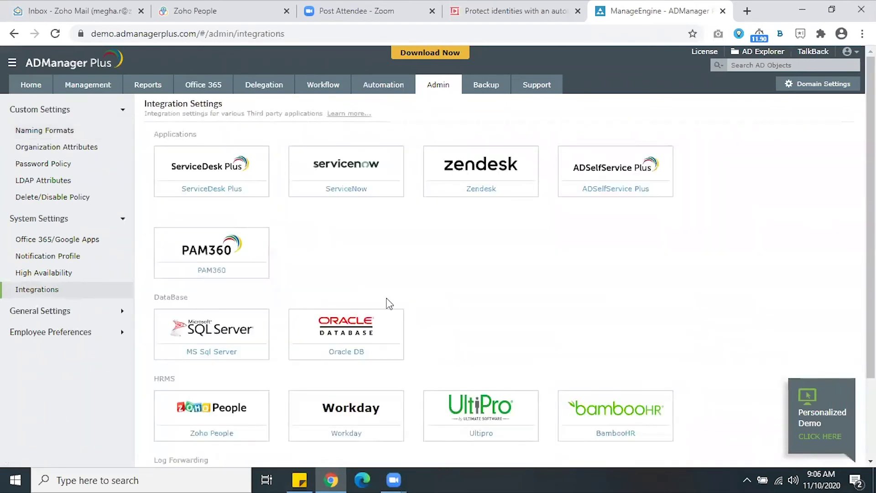
pyautogui.scroll(-3, 328, 327)
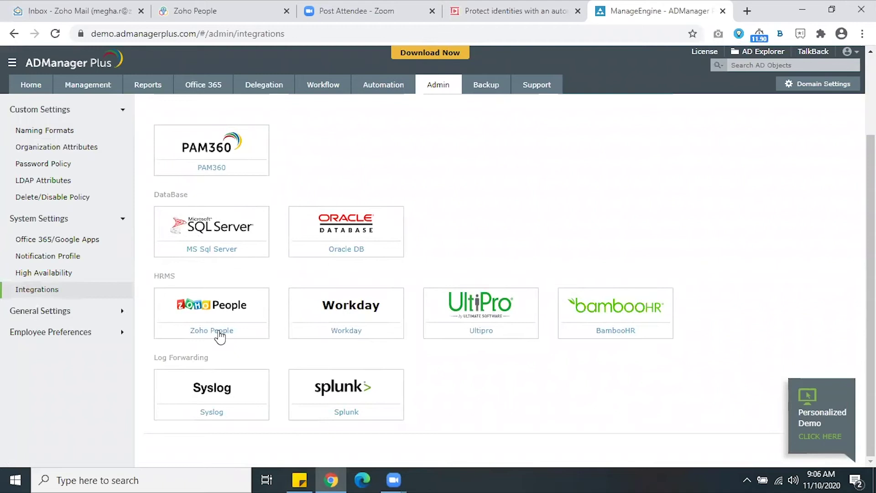
pyautogui.click(343, 330)
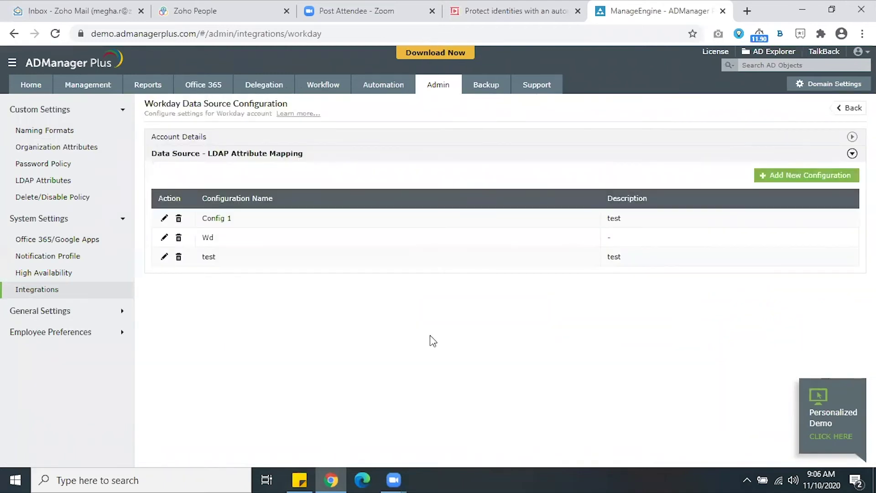
pyautogui.click(814, 179)
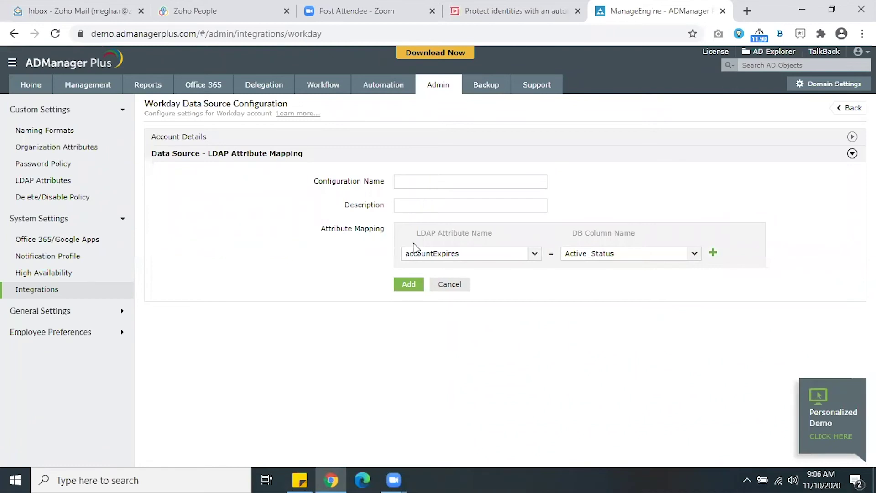
pyautogui.click(445, 137)
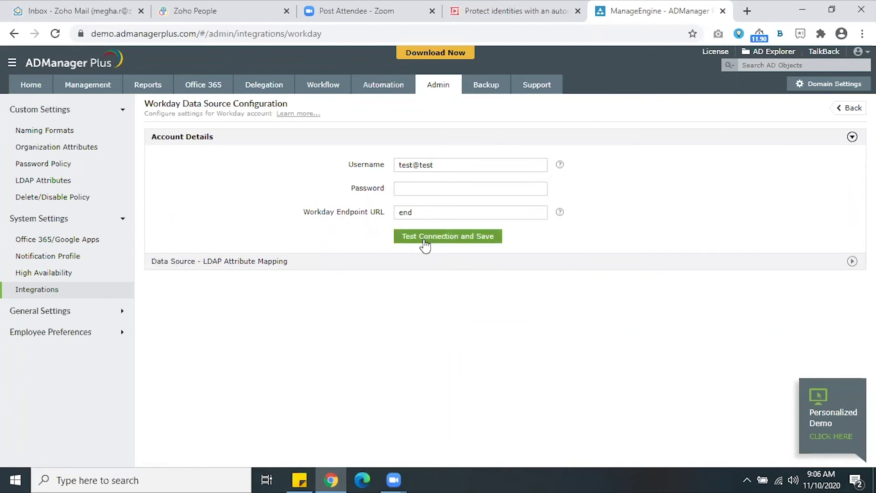
# - Start a new scheduled automation named "User creation" in the User Automation category
pyautogui.click(382, 92)
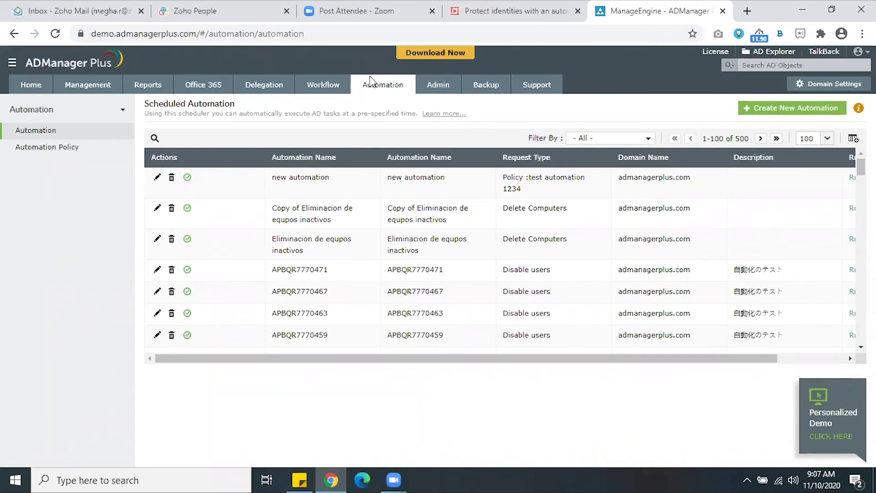
pyautogui.click(786, 108)
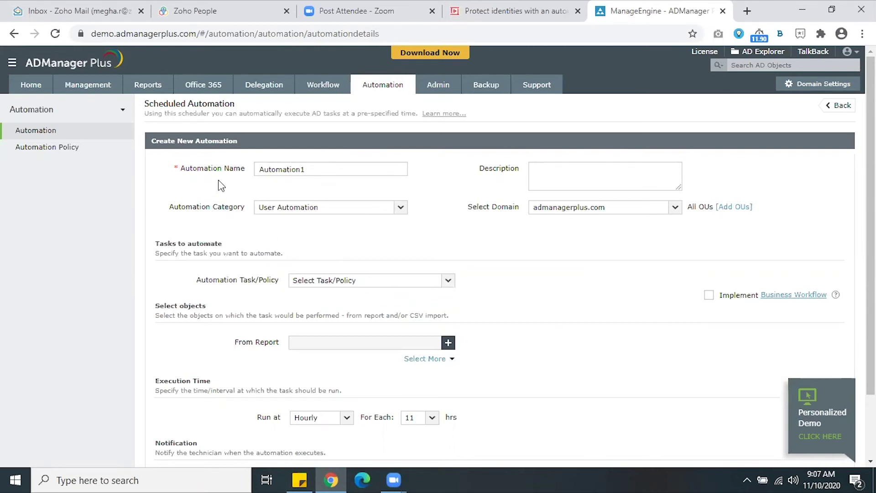
pyautogui.hotkey('ctrl', 'a')
pyautogui.write('User creation')
pyautogui.click(400, 209)
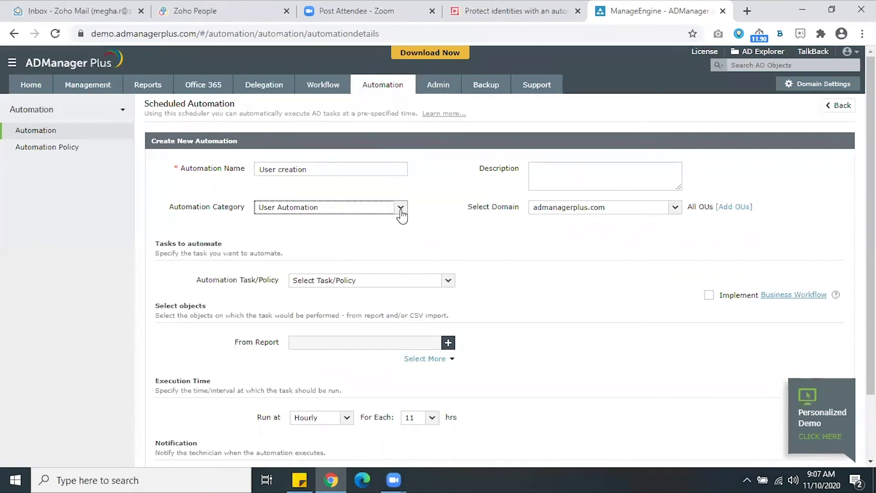
pyautogui.click(357, 226)
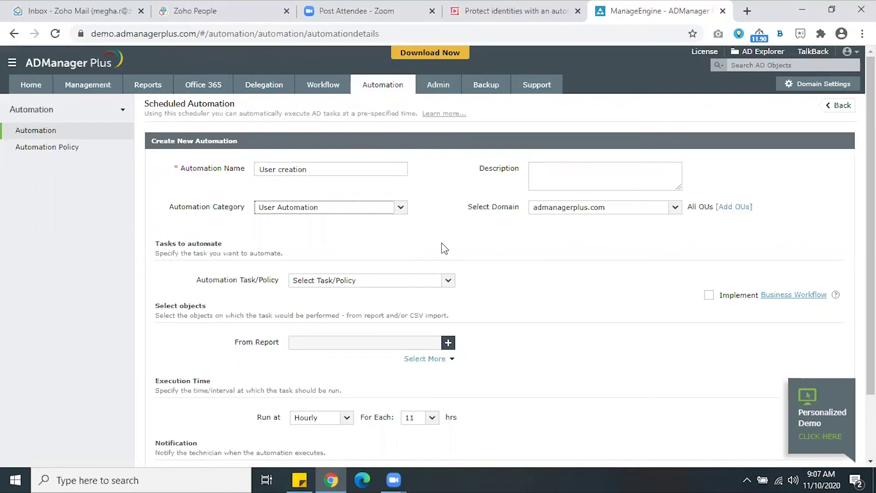
# - Set the automation task to Create Users with the template "usertemplate" and use data from Ultipro as the source
pyautogui.click(449, 281)
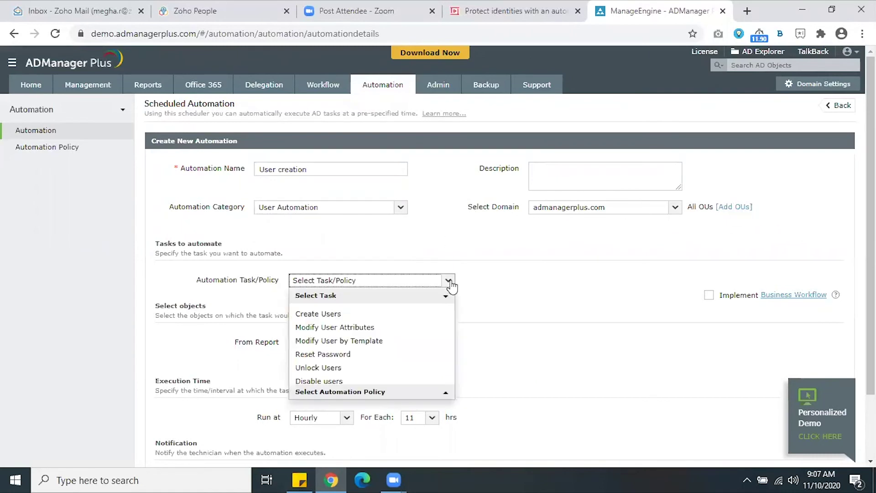
pyautogui.click(315, 314)
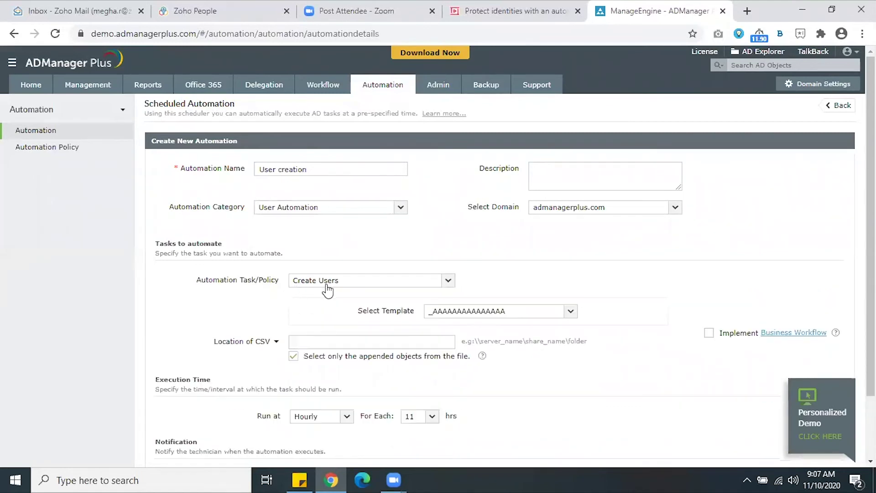
pyautogui.click(571, 312)
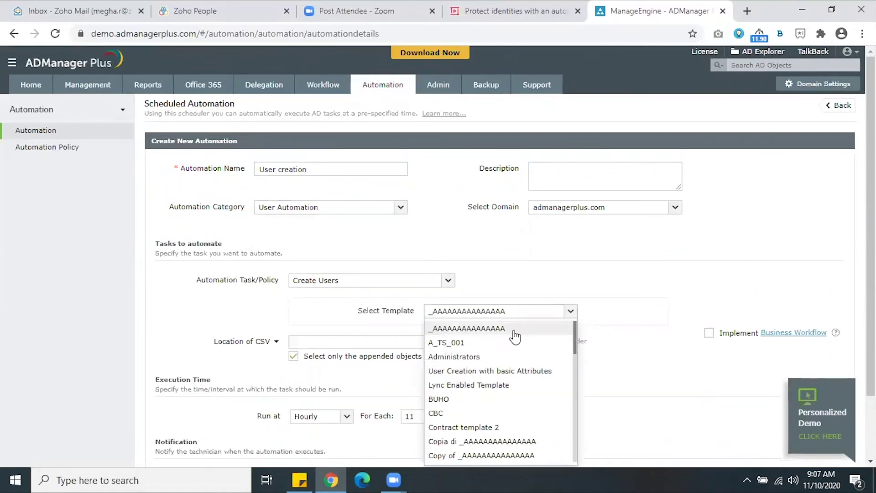
pyautogui.scroll(-10, 501, 367)
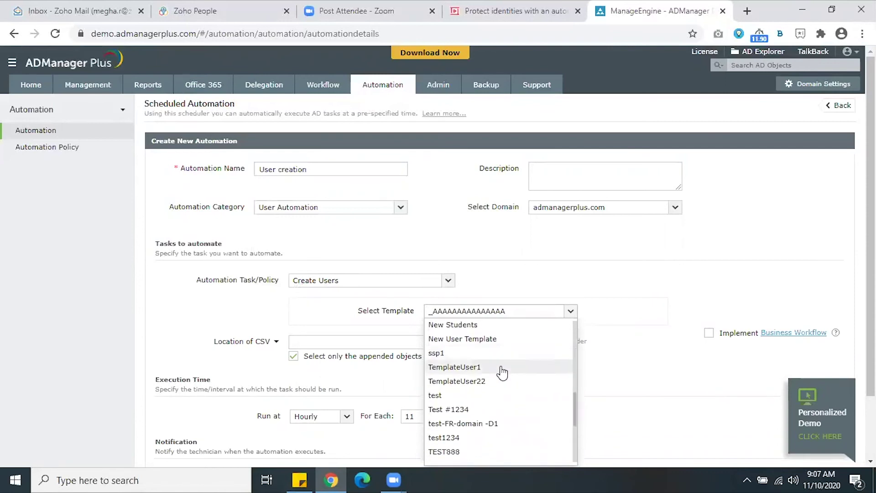
pyautogui.scroll(-6, 502, 372)
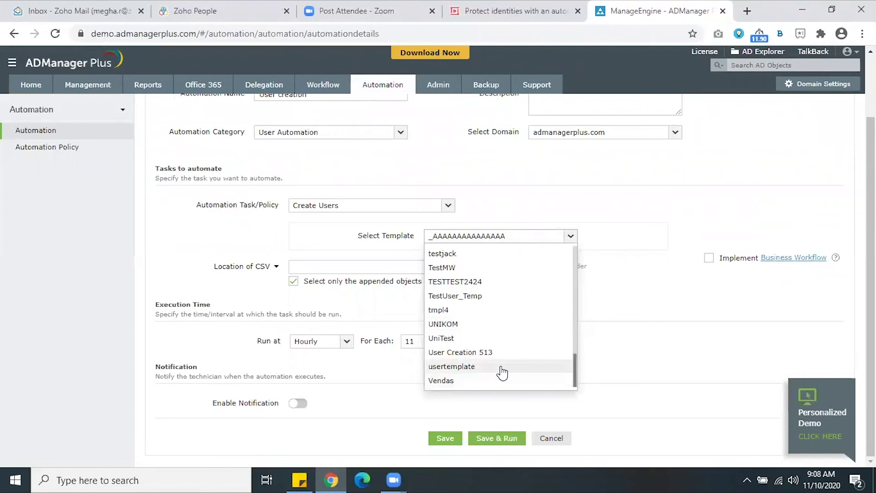
pyautogui.click(502, 371)
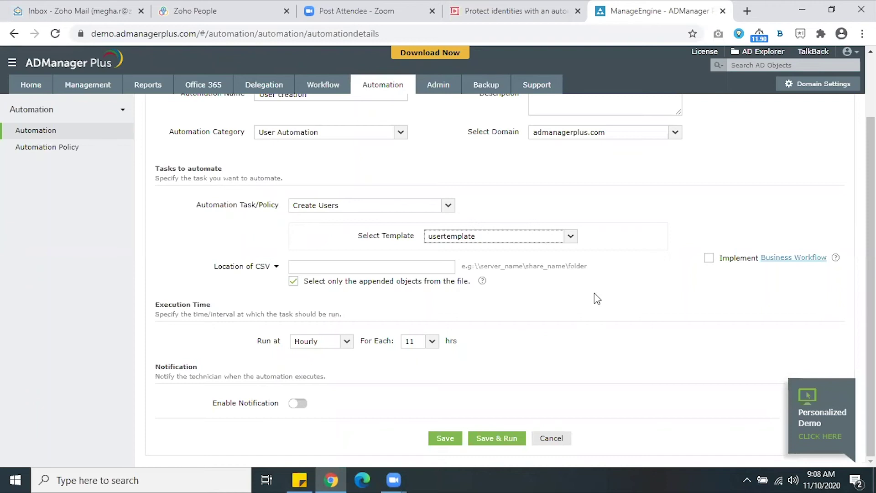
pyautogui.click(266, 272)
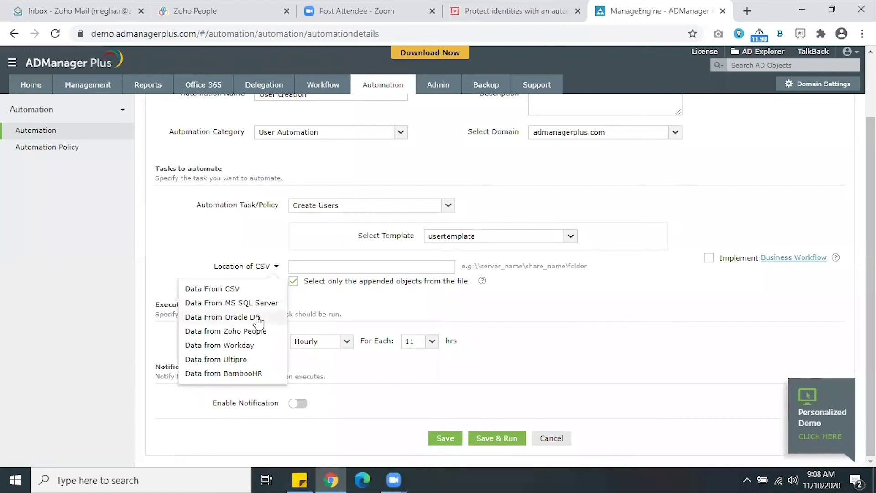
pyautogui.click(234, 360)
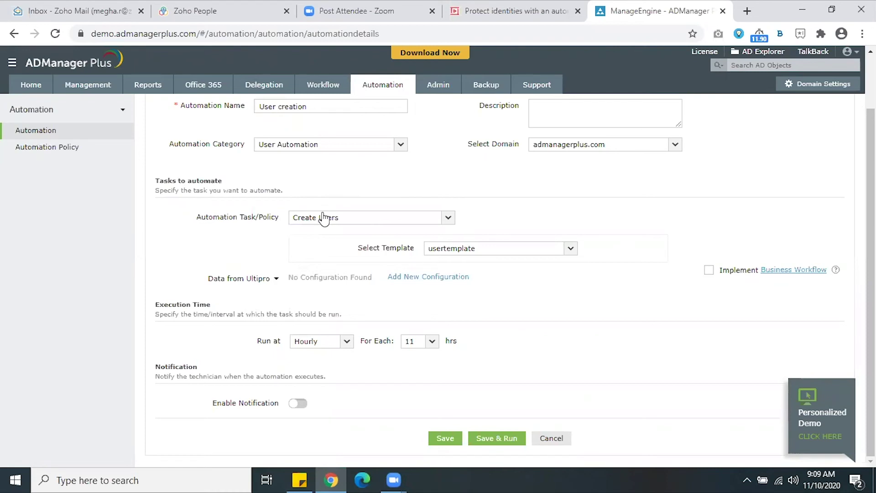
# - Try to set a custom execution schedule with the Run Once frequency for the automation
pyautogui.click(340, 344)
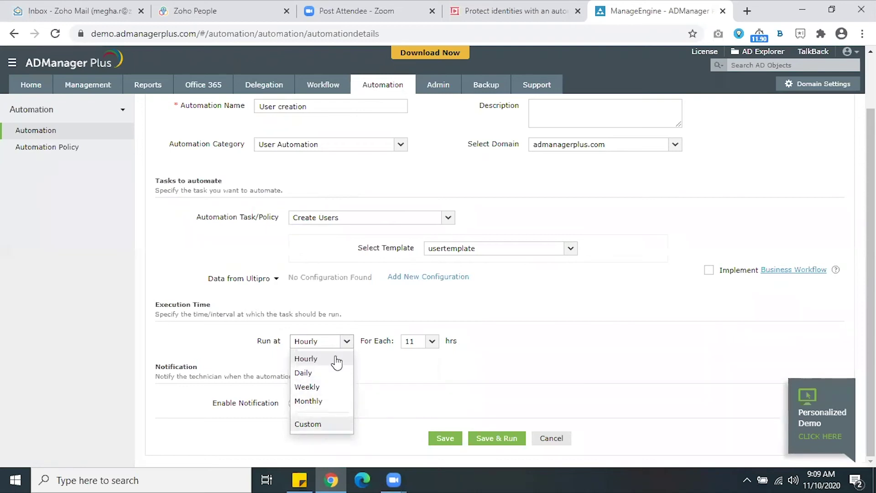
pyautogui.click(308, 424)
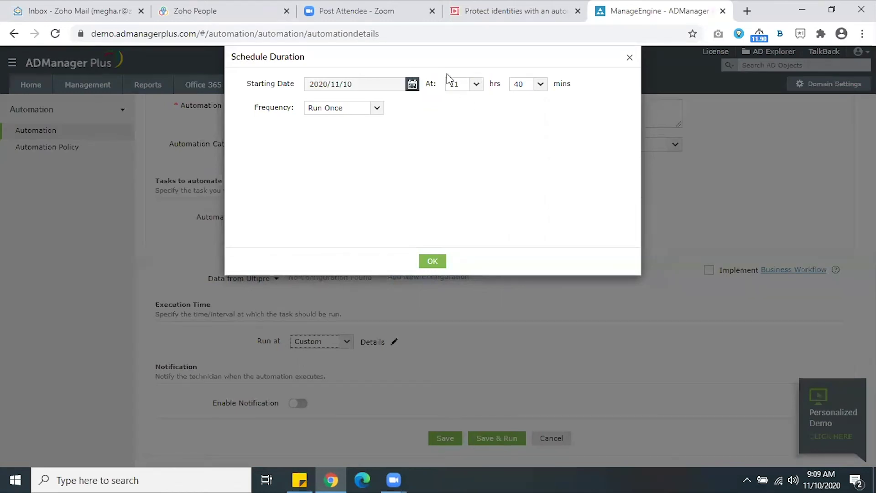
pyautogui.click(371, 109)
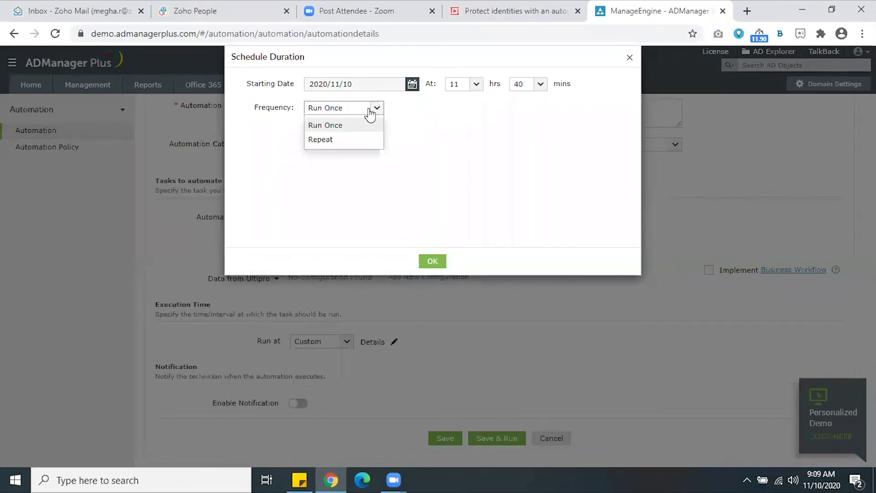
pyautogui.click(419, 123)
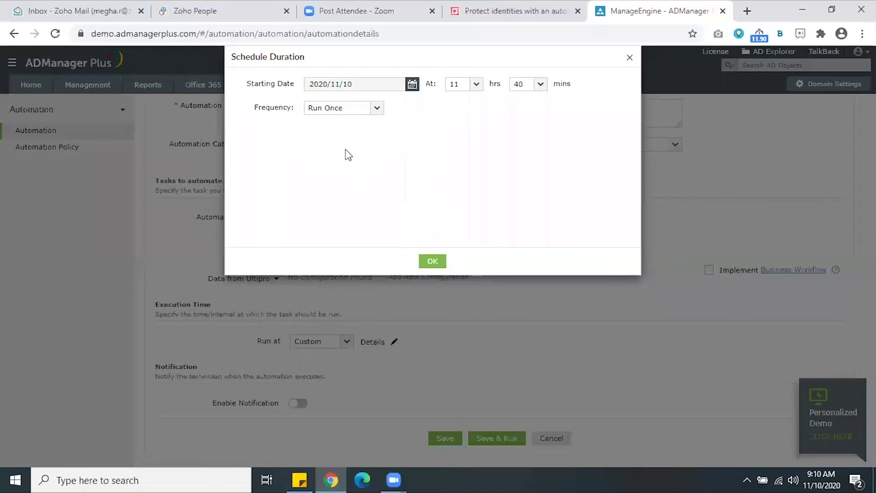
pyautogui.click(432, 263)
pyautogui.click(438, 175)
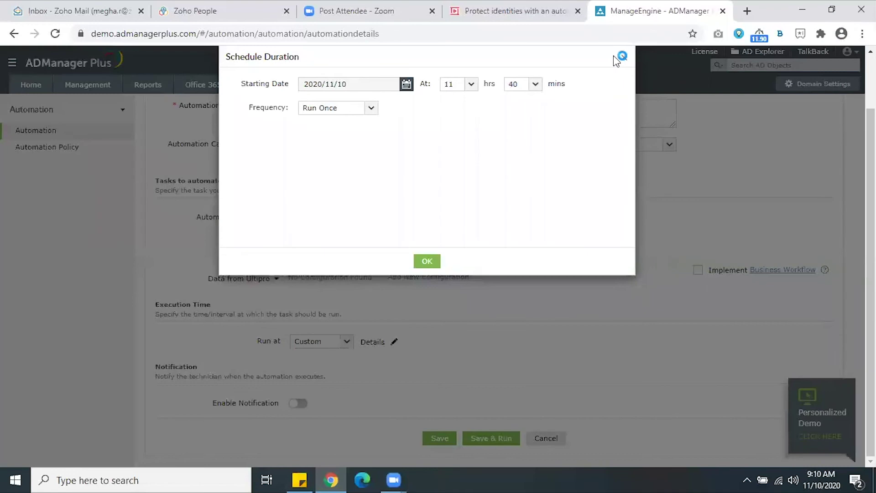
pyautogui.click(624, 58)
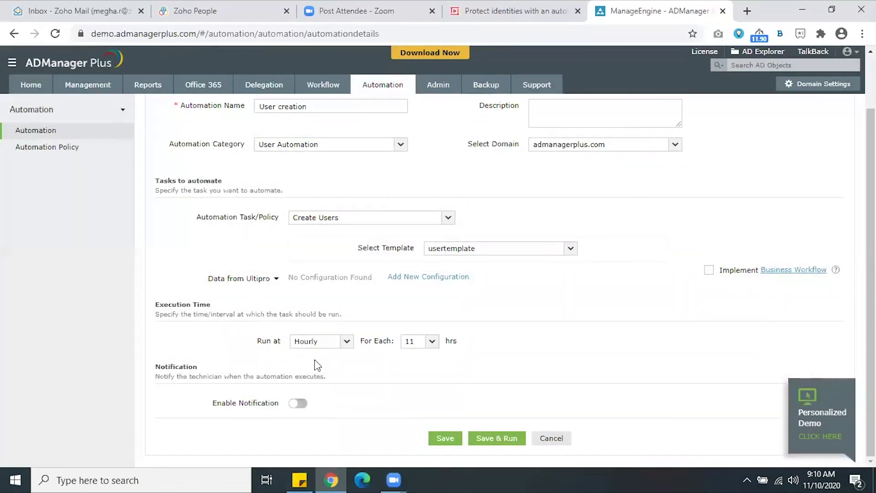
# - Enable technician notification for the "User creation" automation
pyautogui.click(297, 402)
pyautogui.scroll(-1, 365, 360)
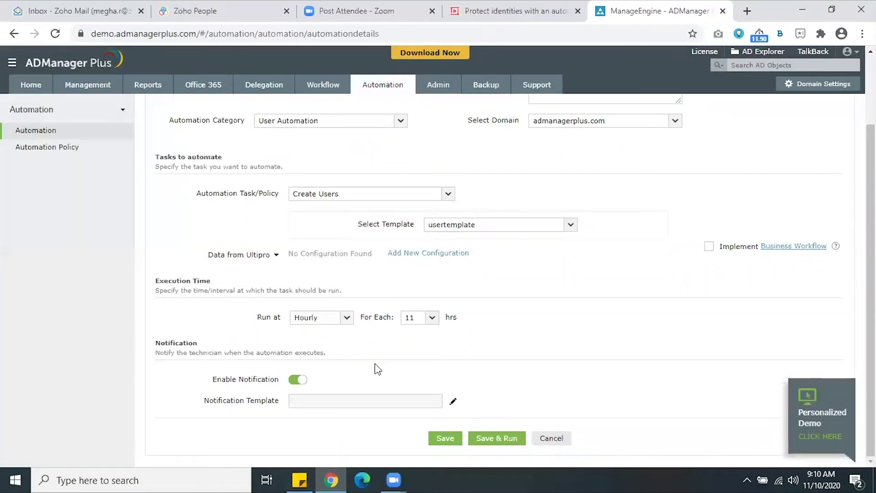
# - Review the recipients, subject and message of the PGEMAIL notification template without changing it
pyautogui.click(452, 401)
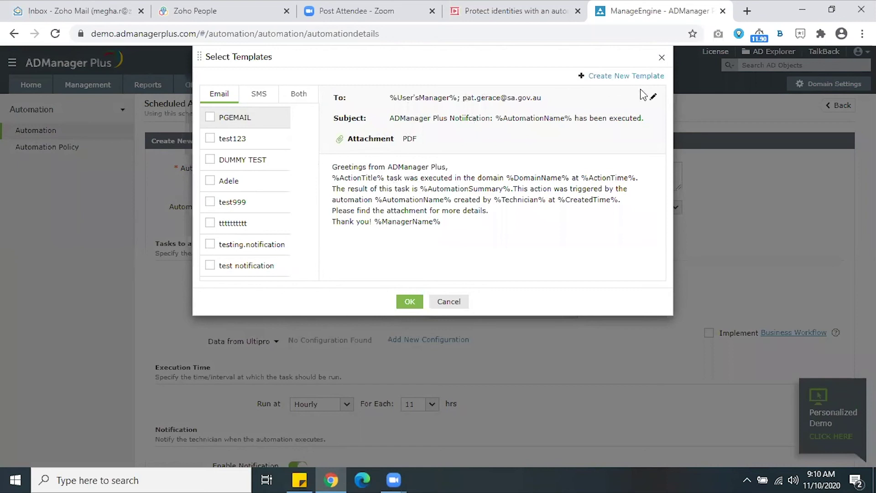
pyautogui.click(654, 98)
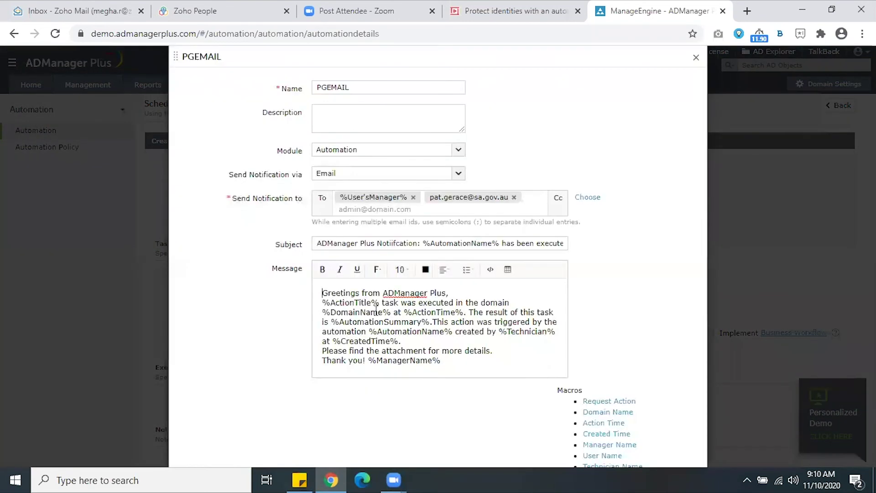
pyautogui.click(375, 321)
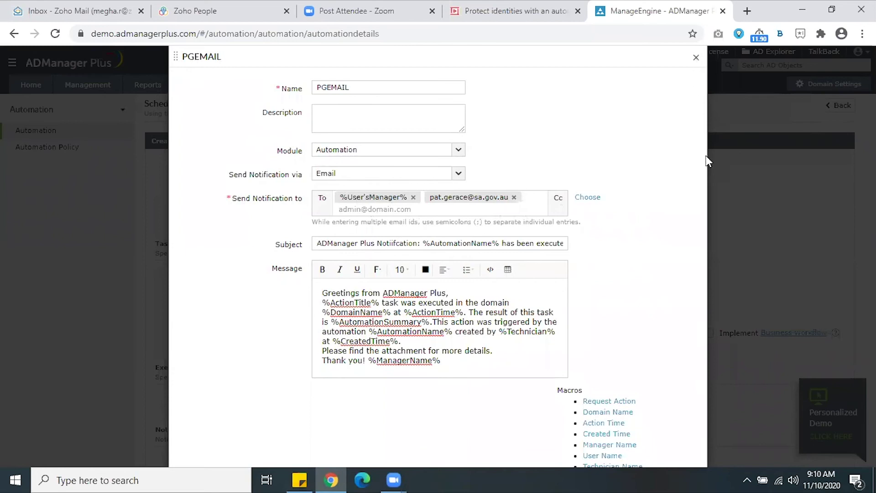
pyautogui.click(696, 57)
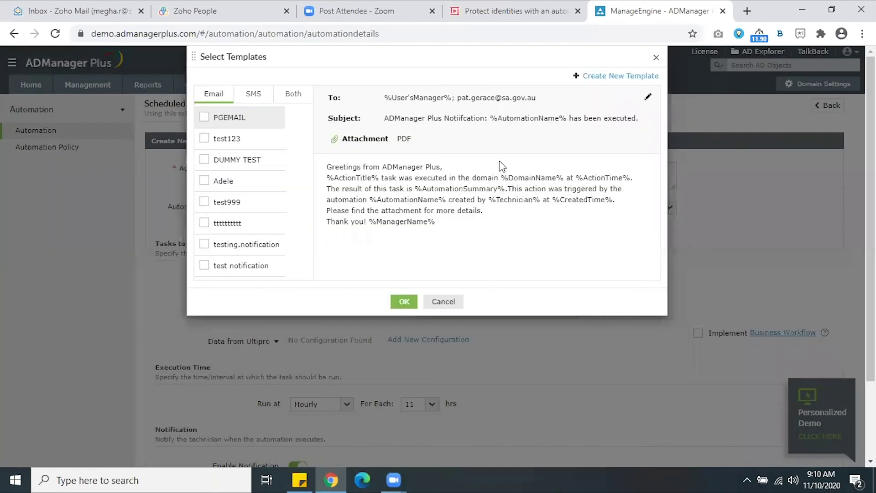
# - Preview the DUMMY TEST notification template and the blank new-template form, and leave the template selection without choosing one
pyautogui.click(250, 160)
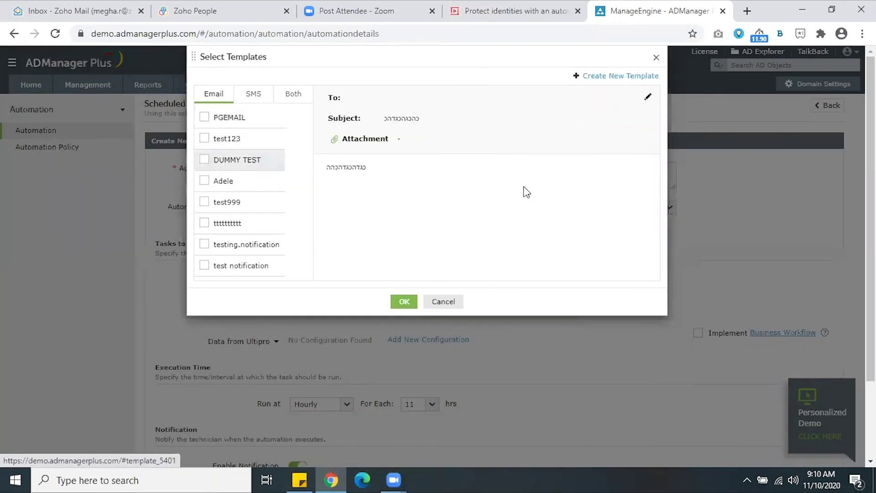
pyautogui.click(622, 77)
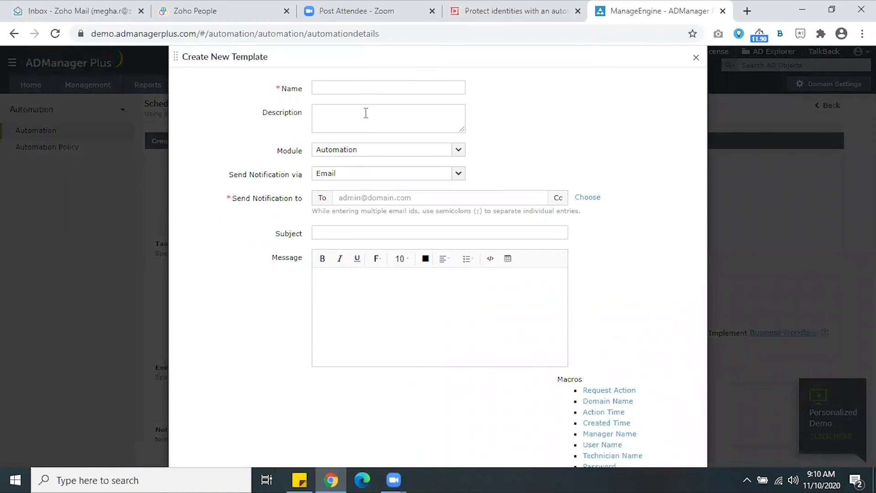
pyautogui.click(698, 61)
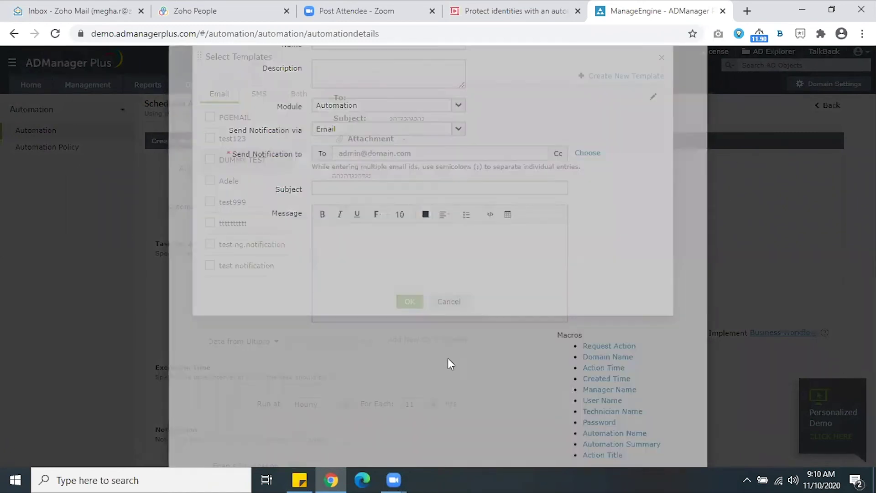
pyautogui.click(450, 302)
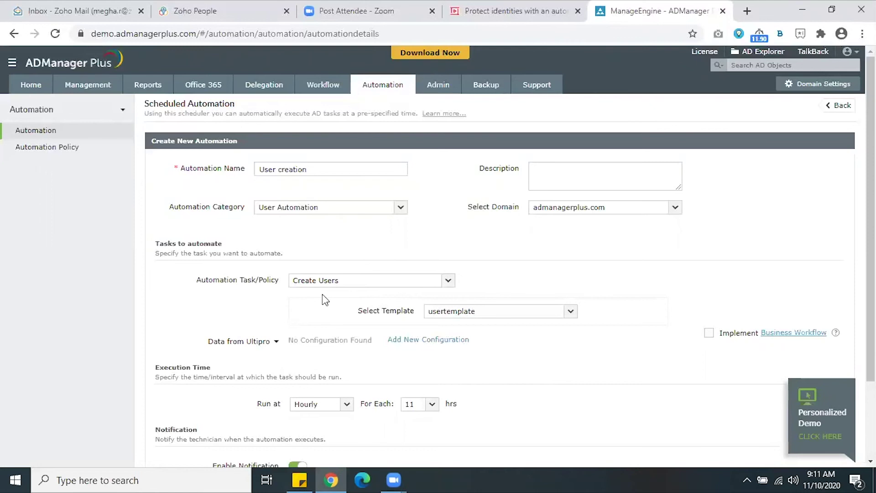
# - Set the data source of the "User creation" automation to a CSV file
pyautogui.scroll(-3, 322, 301)
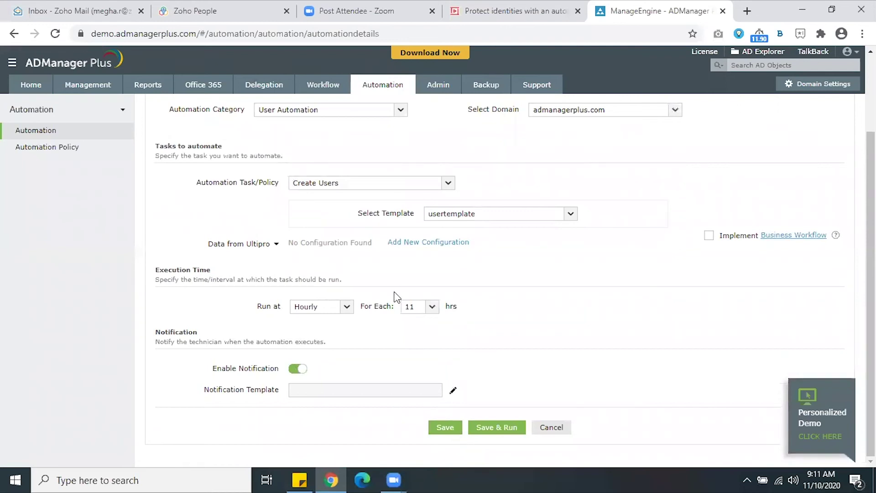
pyautogui.scroll(2, 349, 251)
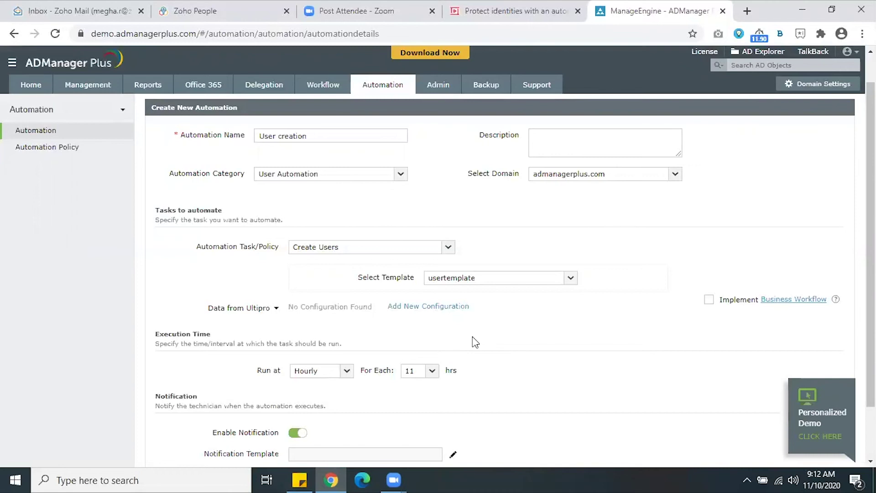
pyautogui.click(267, 308)
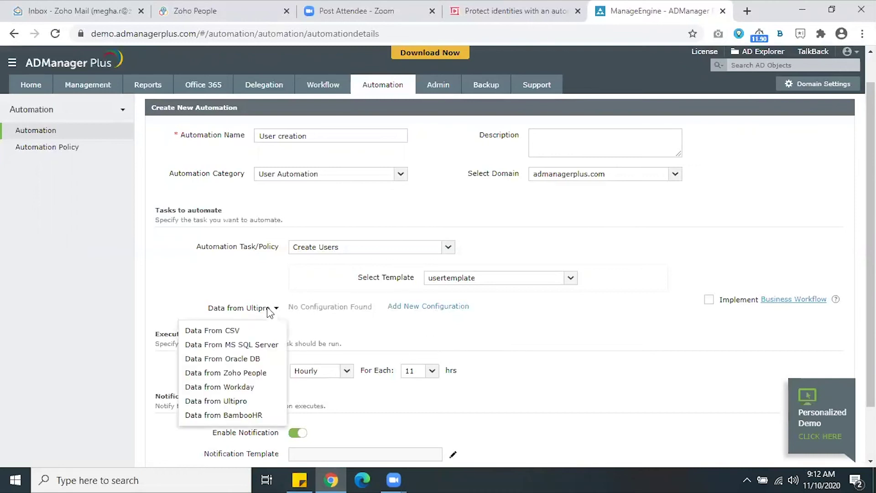
pyautogui.click(252, 333)
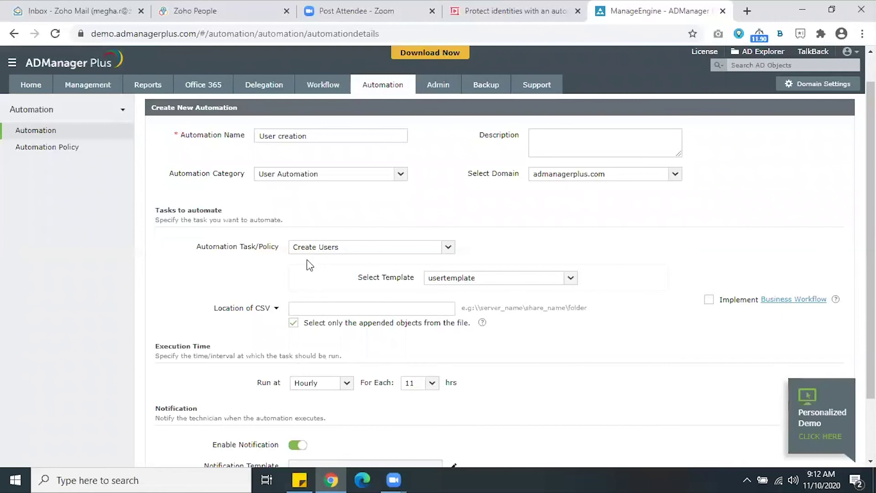
pyautogui.scroll(-2, 313, 307)
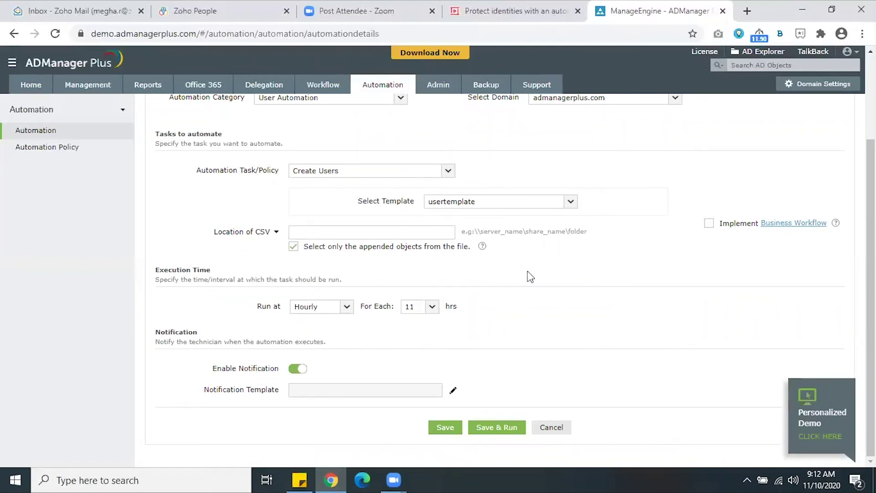
# - Leave the unsaved automation and look through the scheduled automations list, including its row actions and Run Now column
pyautogui.click(38, 131)
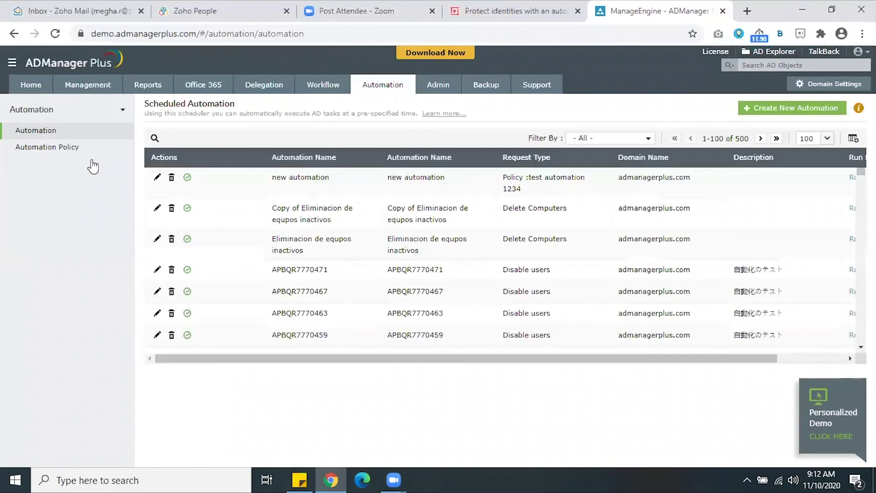
pyautogui.moveTo(592, 359); pyautogui.dragTo(718, 377)
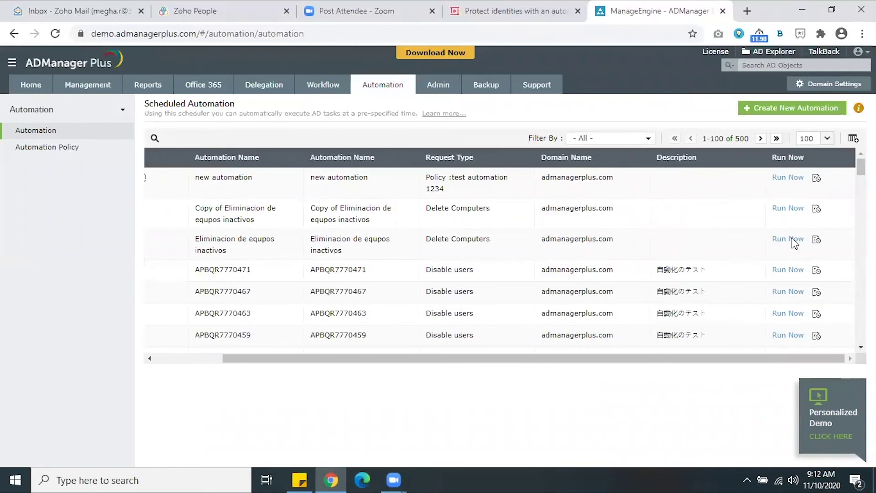
pyautogui.scroll(-20, 796, 348)
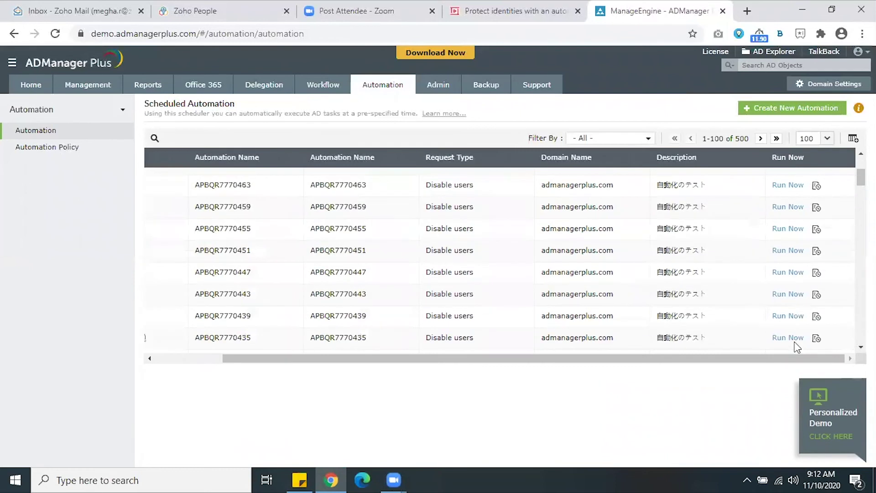
pyautogui.scroll(-20, 781, 328)
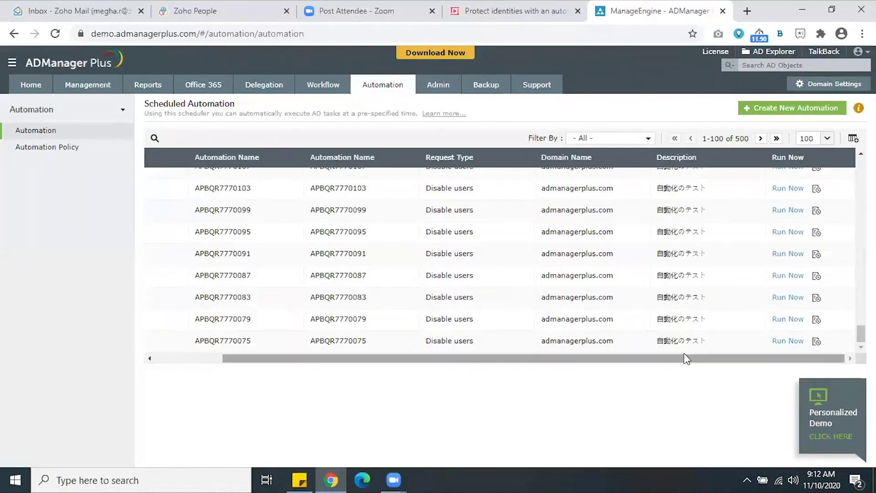
pyautogui.moveTo(684, 358); pyautogui.dragTo(348, 357)
pyautogui.scroll(10, 272, 332)
pyautogui.moveTo(334, 227)
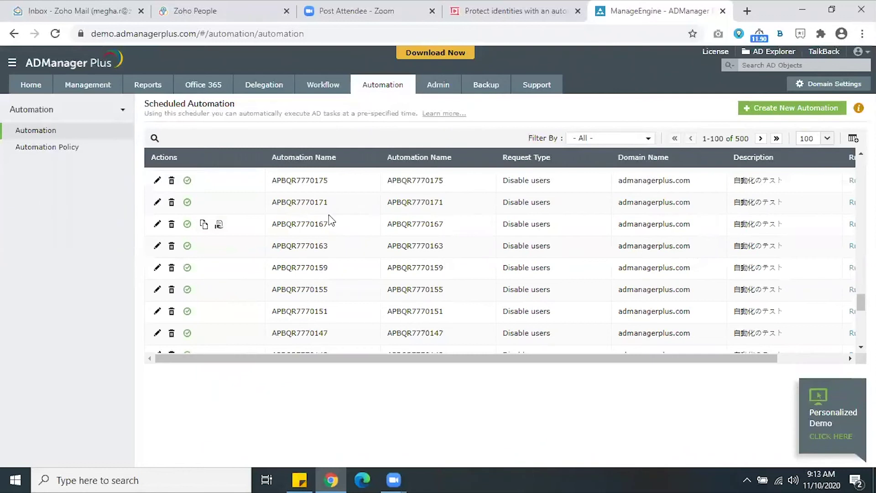
pyautogui.moveTo(352, 358); pyautogui.dragTo(612, 367)
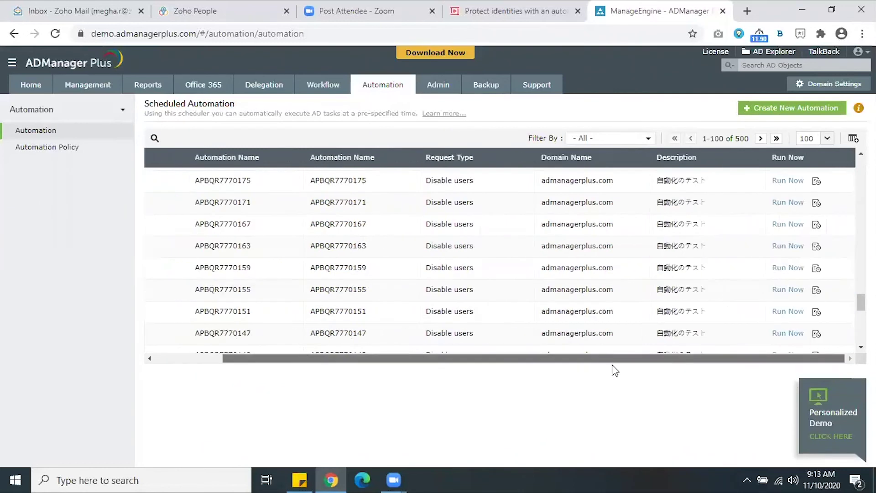
pyautogui.scroll(20, 677, 235)
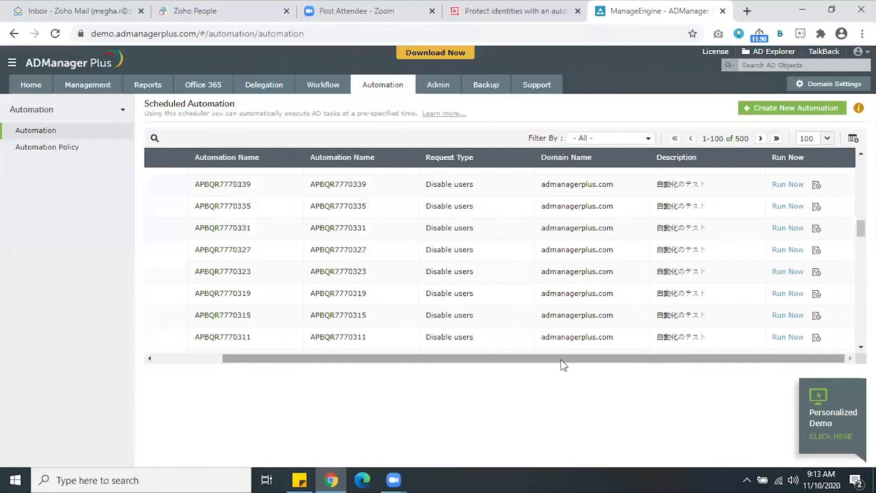
pyautogui.moveTo(561, 358); pyautogui.dragTo(494, 359)
pyautogui.scroll(10, 345, 205)
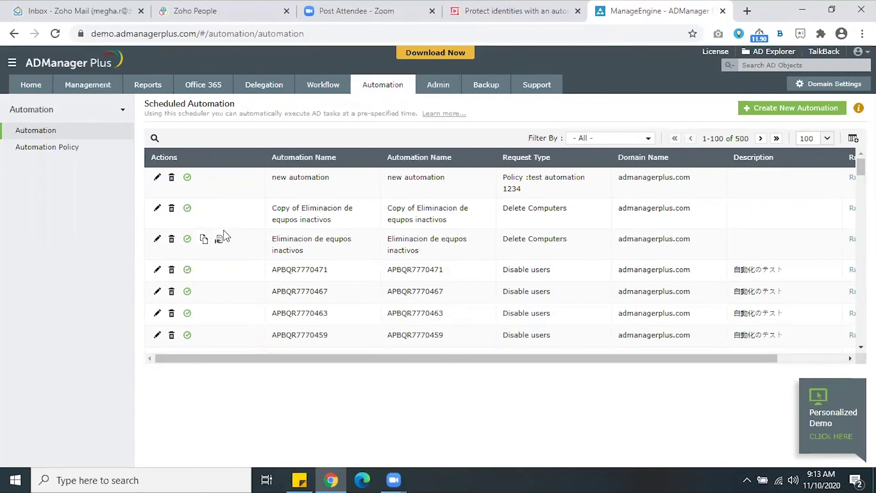
# - Open a new scheduled automation and examine the tasks available for the User Automation category
pyautogui.click(757, 109)
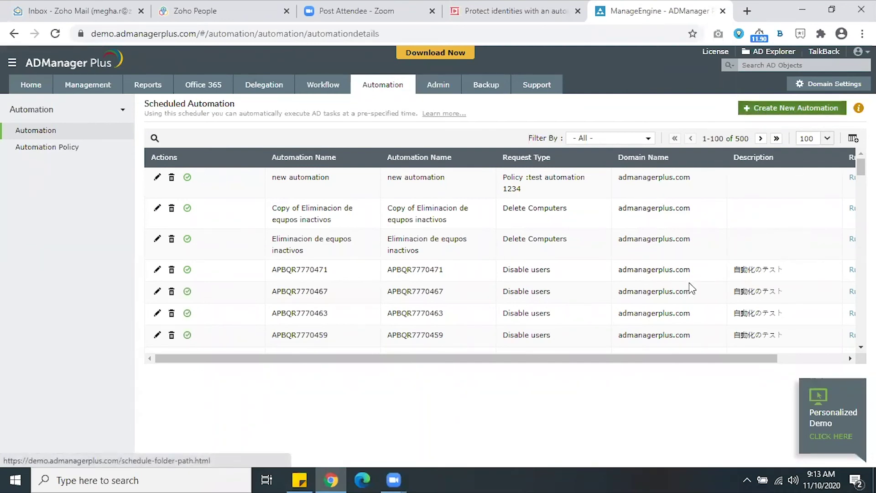
pyautogui.click(445, 280)
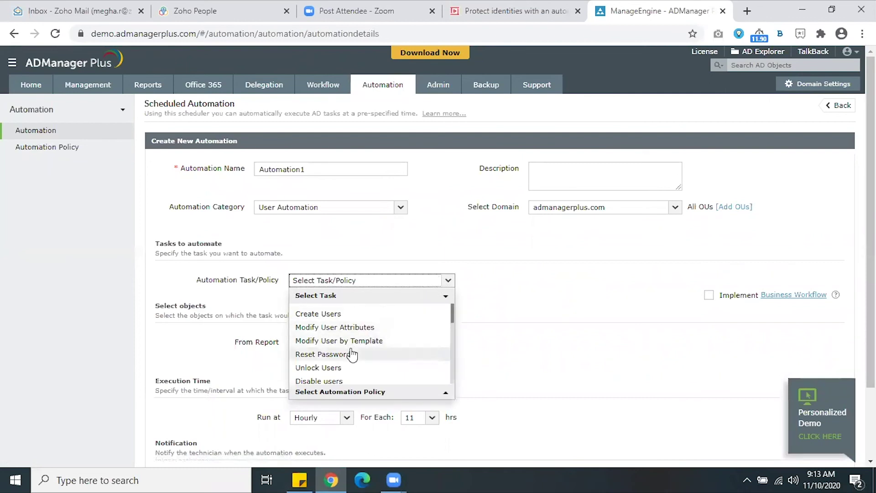
pyautogui.scroll(-3, 354, 356)
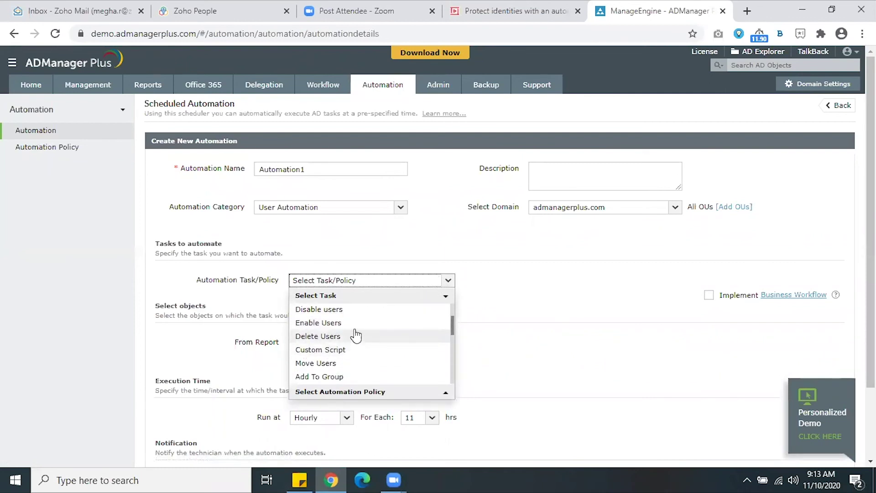
pyautogui.scroll(-3, 350, 336)
pyautogui.scroll(-1, 352, 327)
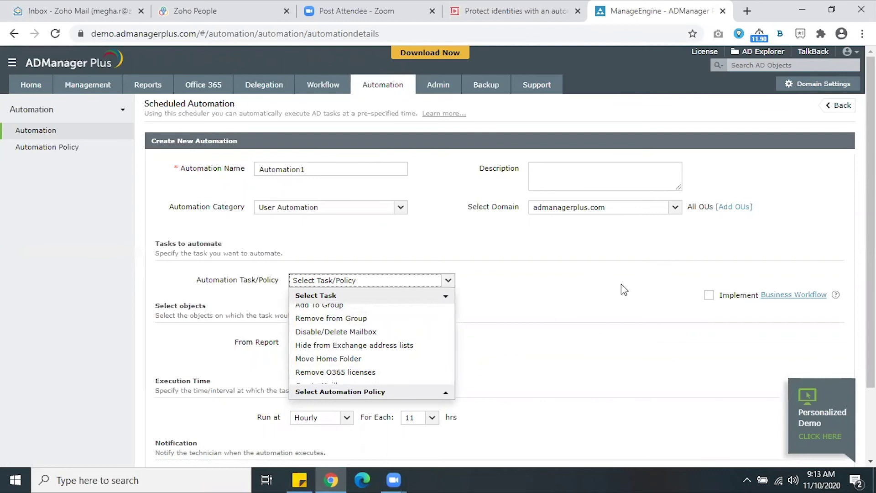
pyautogui.click(548, 303)
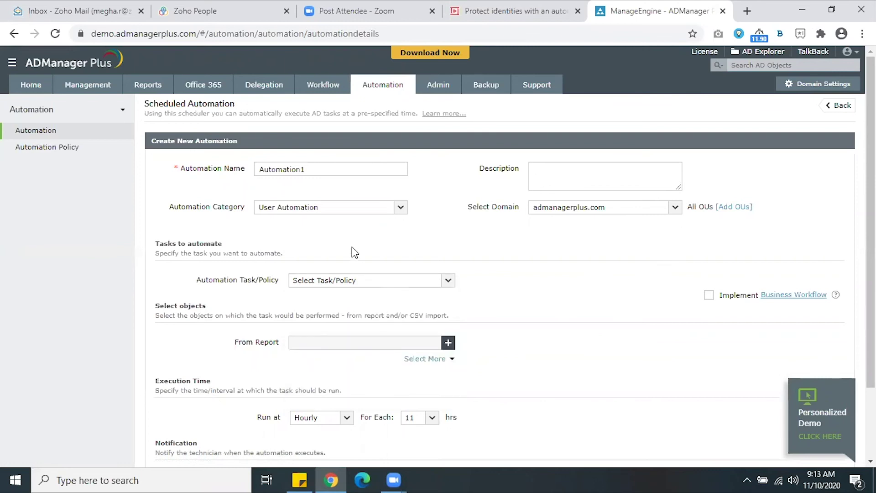
# - Switch the automation category to Computer Automation and to Group Automation, checking the task choices for each
pyautogui.click(384, 208)
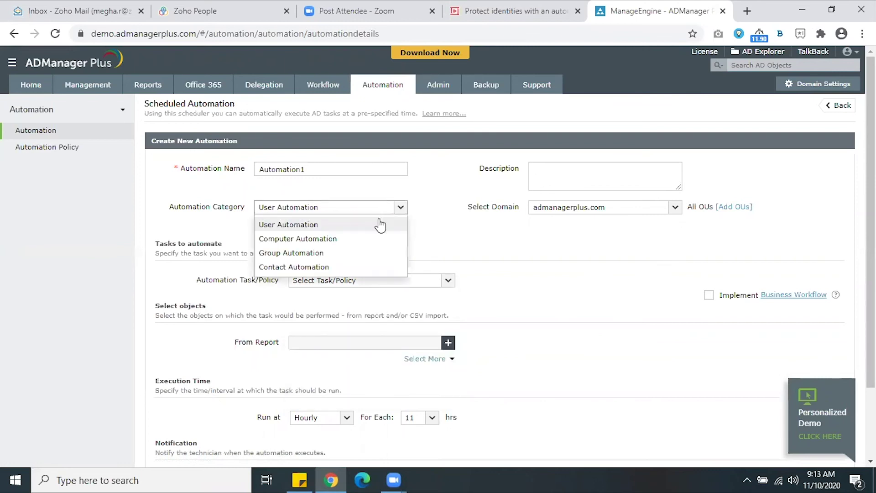
pyautogui.click(371, 242)
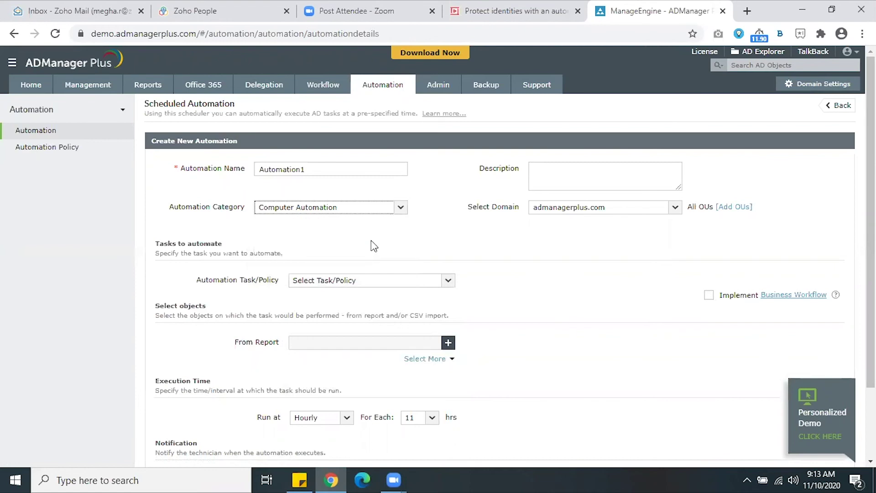
pyautogui.click(422, 285)
pyautogui.click(524, 248)
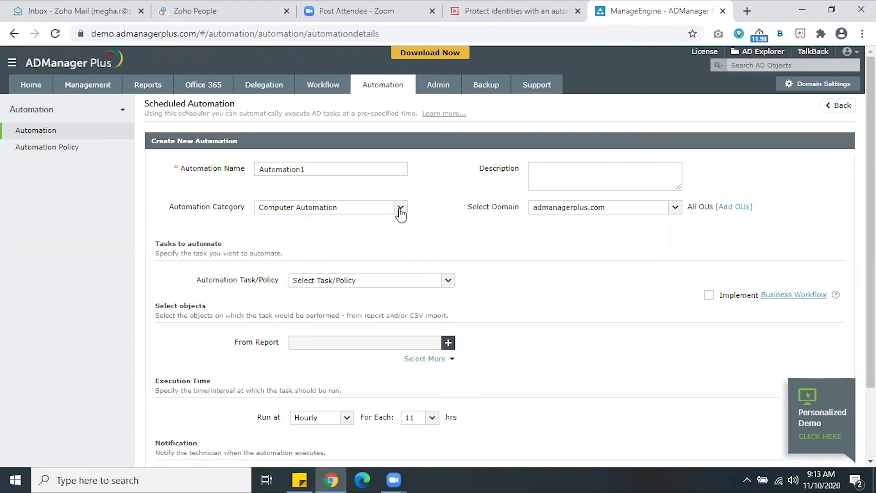
pyautogui.click(400, 209)
pyautogui.click(362, 253)
pyautogui.click(447, 281)
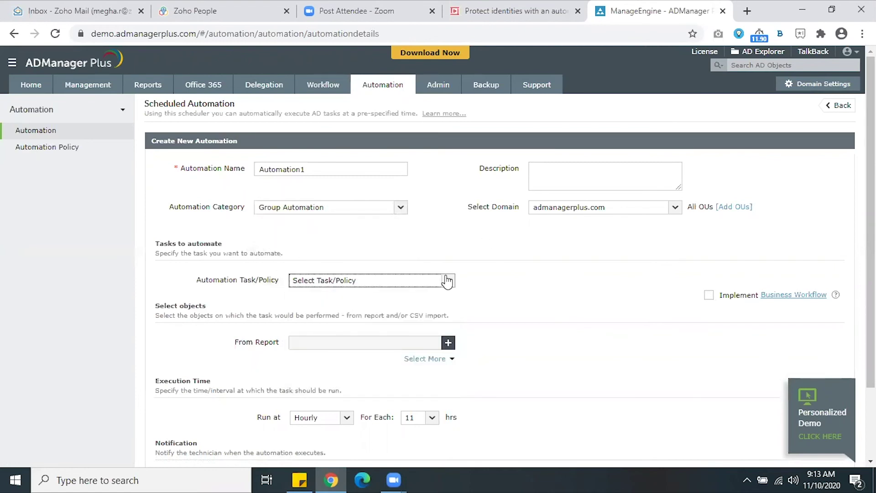
pyautogui.click(542, 277)
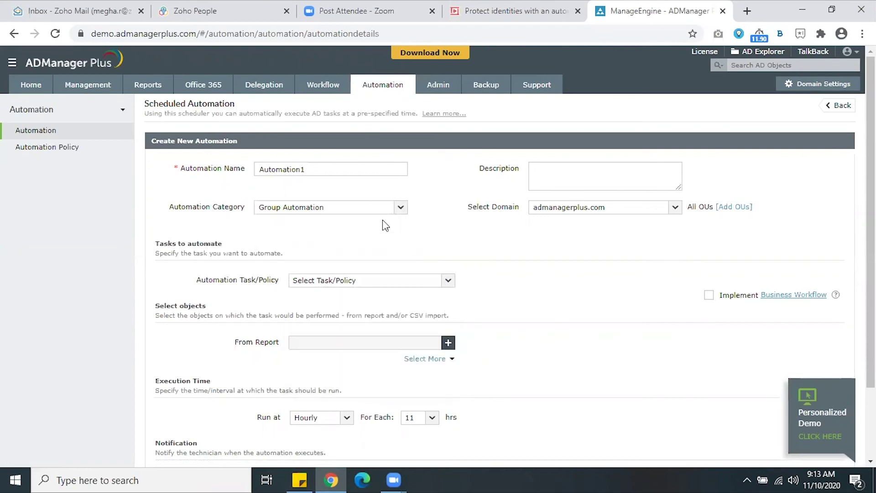
# - Start a new user creation template from the User Creation Templates list and enable drag-and-drop editing of its layout
pyautogui.click(101, 85)
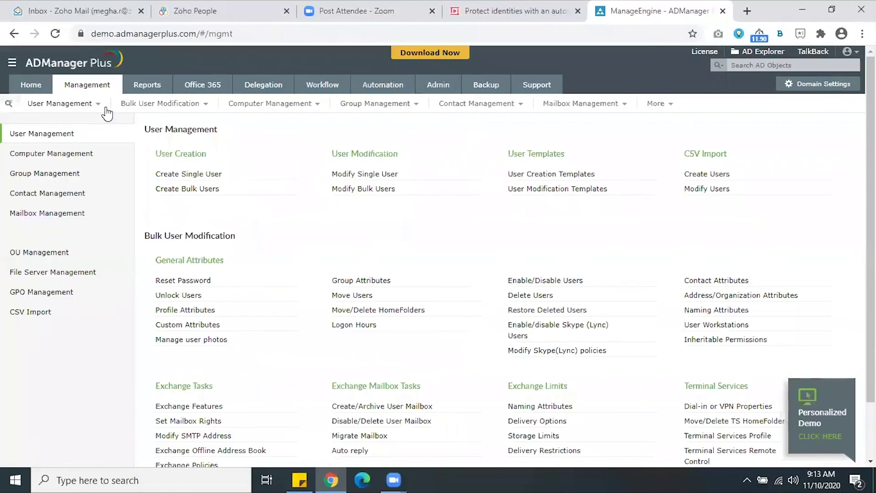
pyautogui.click(545, 178)
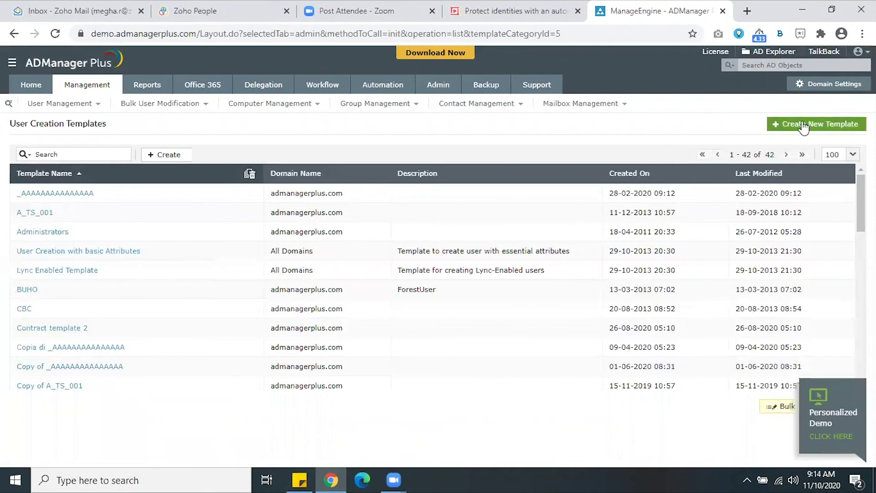
pyautogui.click(803, 128)
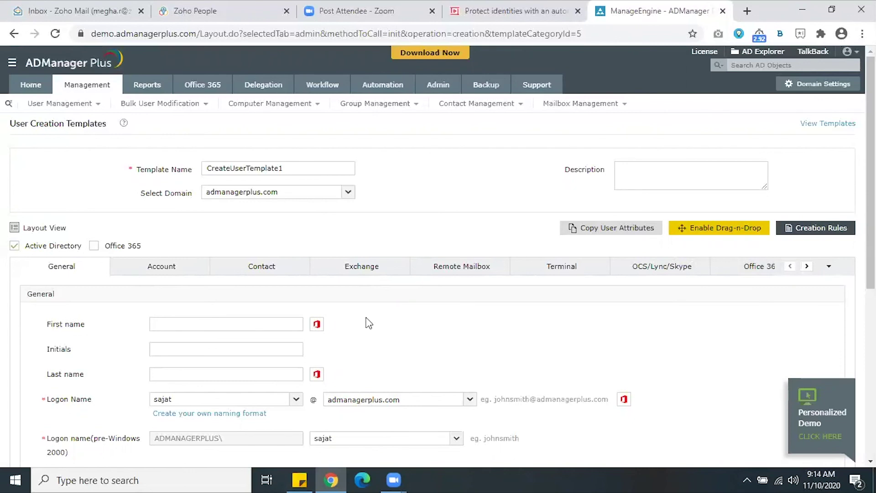
pyautogui.click(737, 231)
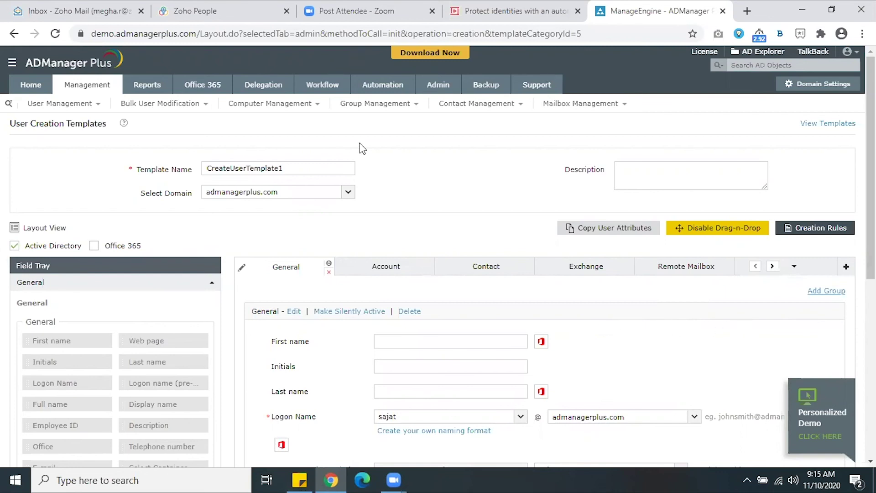
# - Delete the Exchange and Remote Mailbox tabs from the user creation template layout
pyautogui.click(581, 269)
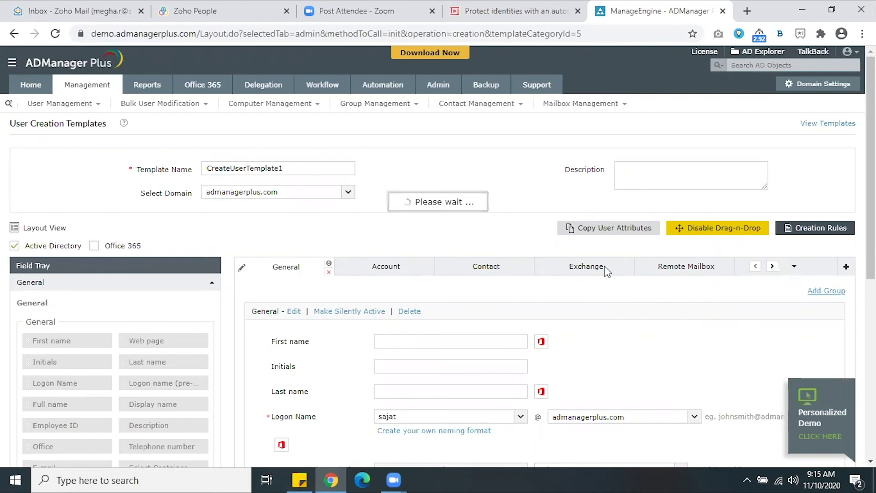
pyautogui.click(629, 272)
pyautogui.click(418, 214)
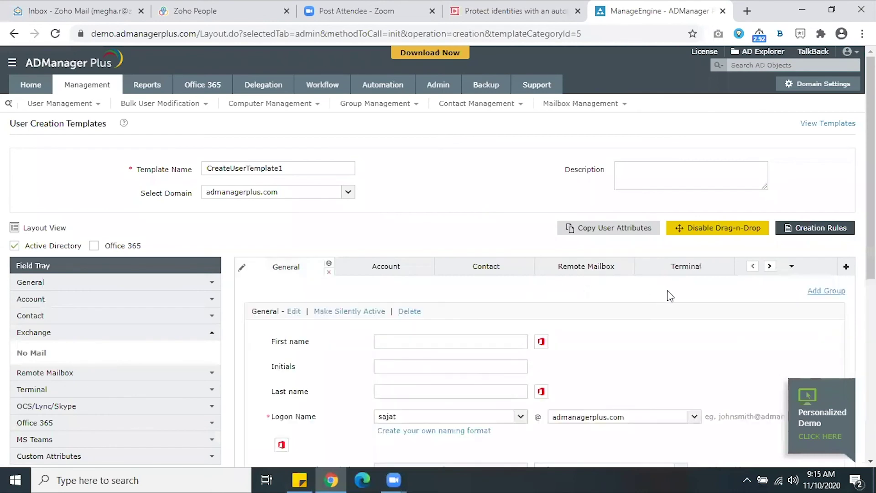
pyautogui.click(603, 272)
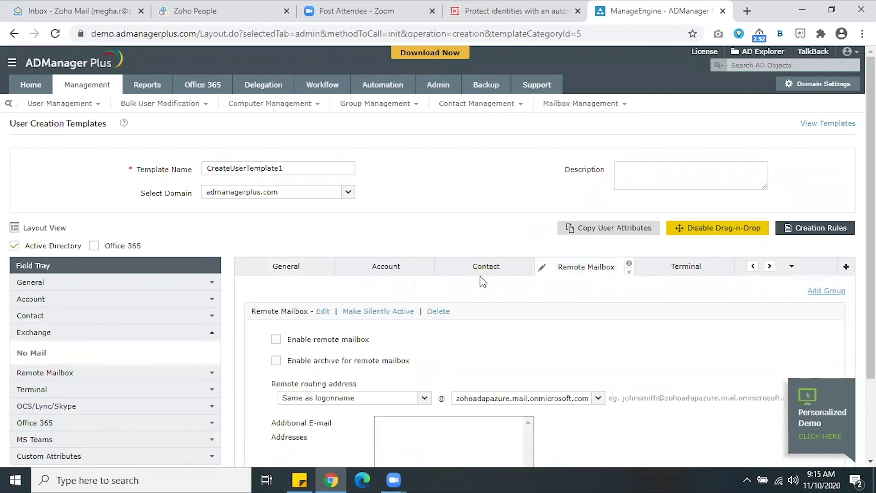
pyautogui.click(628, 272)
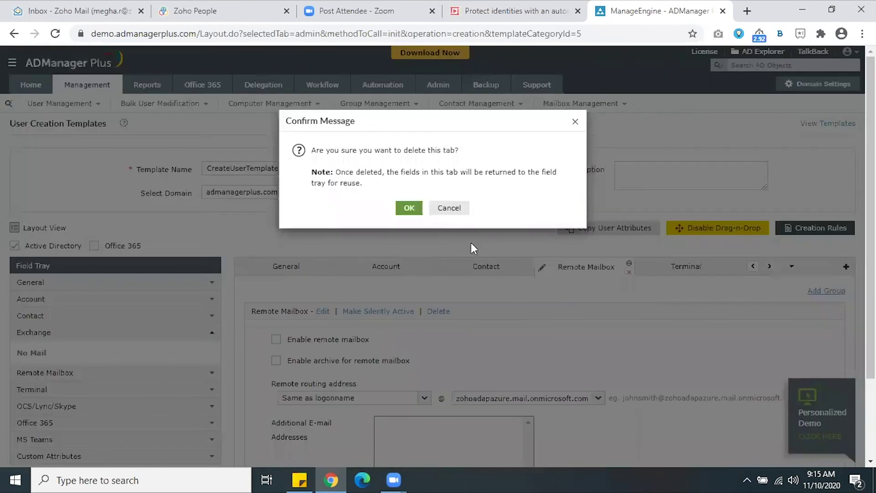
pyautogui.click(410, 208)
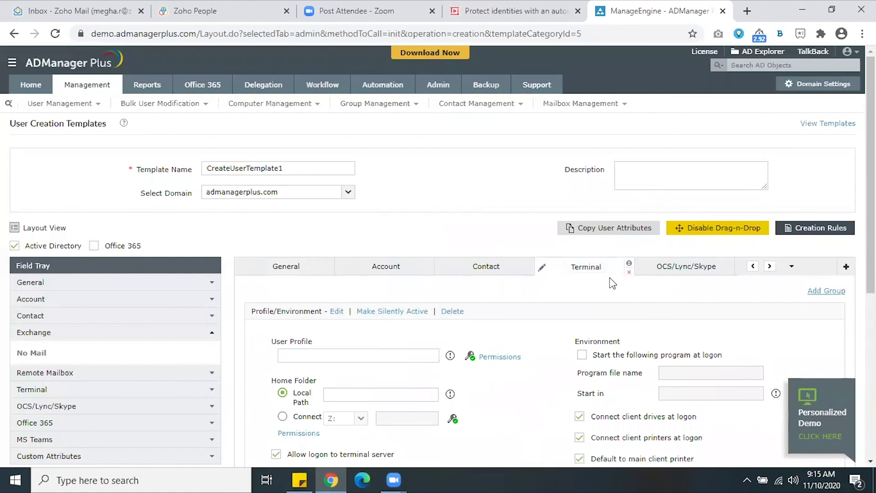
# - Delete the Terminal and OCS/Lync/Skype tabs from the user creation template layout
pyautogui.click(629, 273)
pyautogui.click(408, 207)
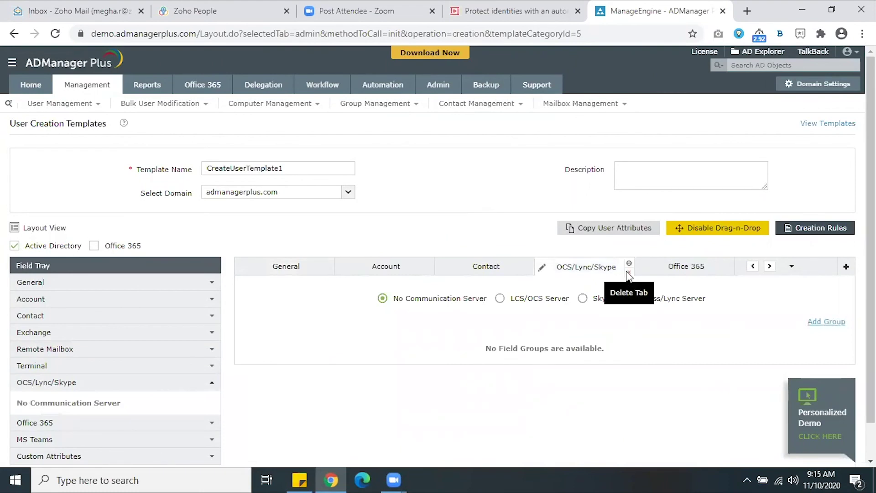
pyautogui.click(628, 274)
pyautogui.click(411, 209)
# - Delete the Office 365 and MS Teams tabs from the user creation template layout
pyautogui.click(606, 271)
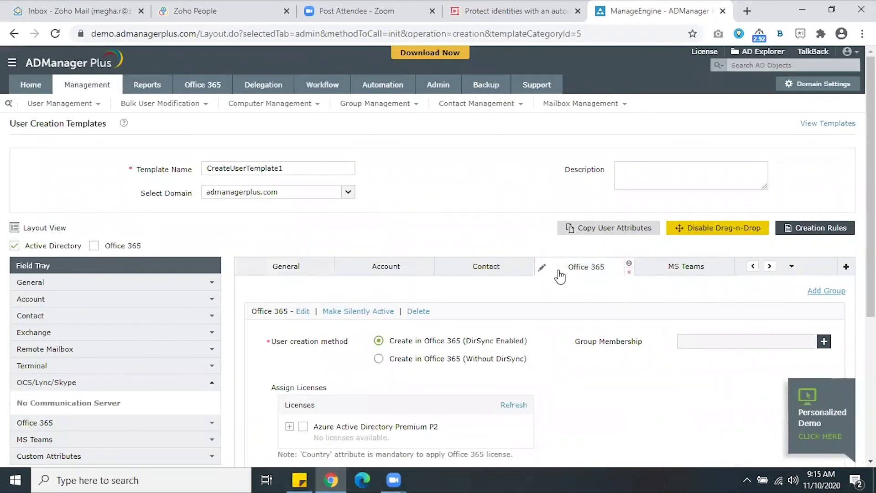
pyautogui.click(629, 273)
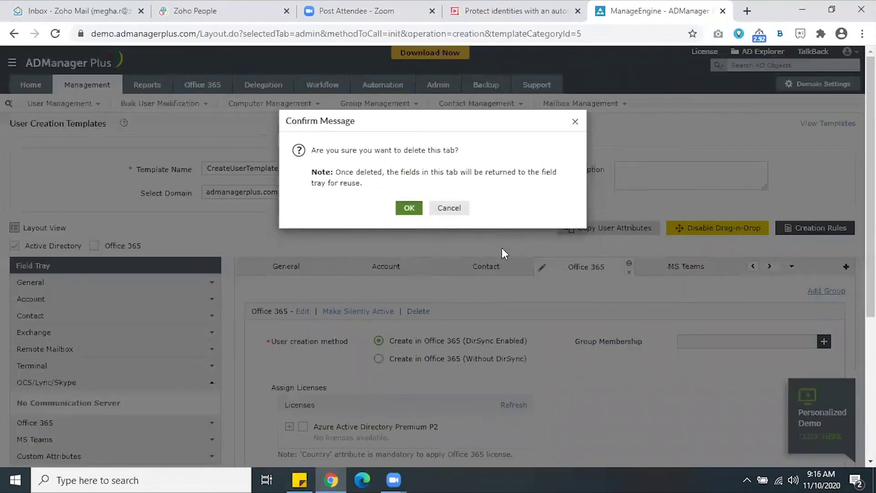
pyautogui.click(409, 208)
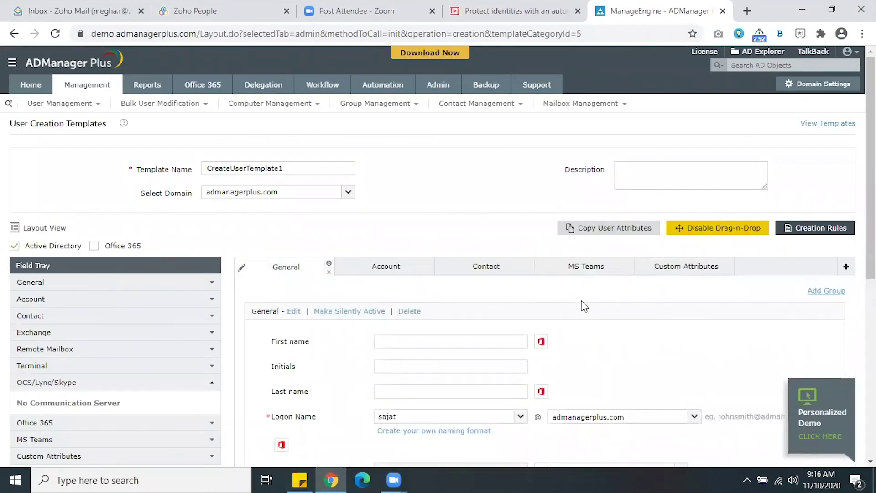
pyautogui.click(573, 274)
pyautogui.click(629, 272)
pyautogui.click(413, 209)
# - Reload the template page to discard the tab deletions and enable drag-and-drop editing of the layout again
pyautogui.click(604, 269)
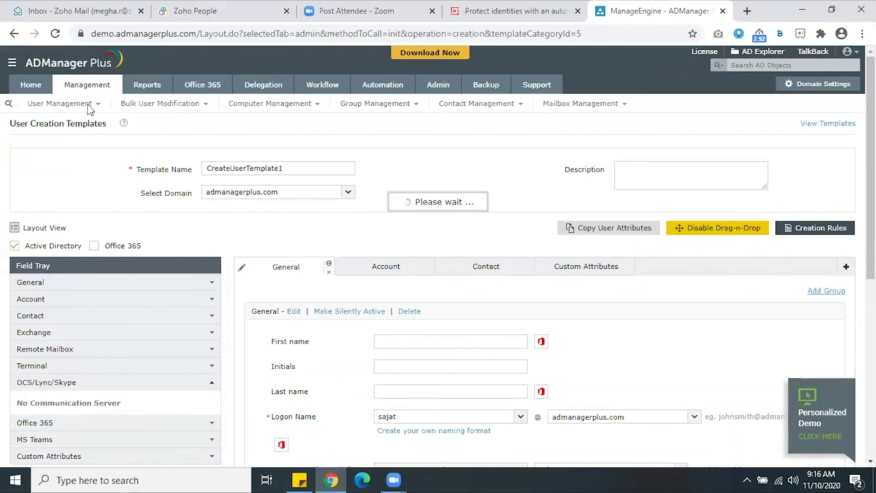
pyautogui.click(53, 36)
pyautogui.scroll(-10, 523, 349)
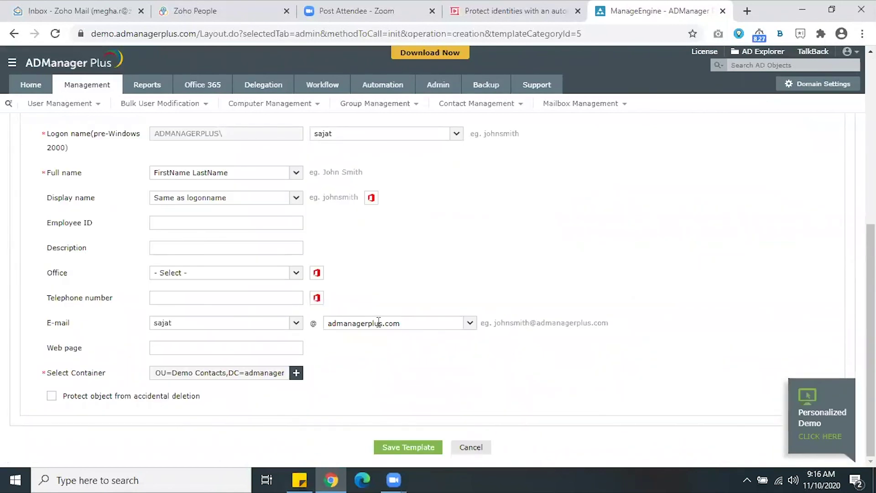
pyautogui.scroll(7, 377, 322)
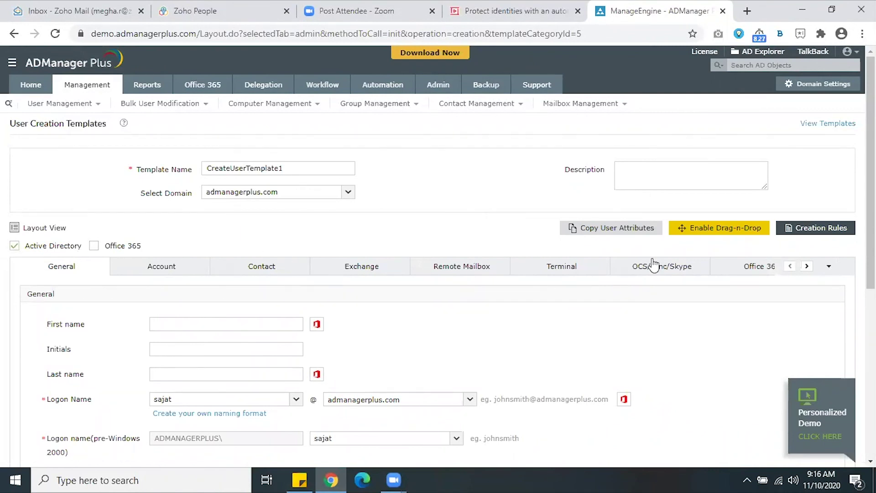
pyautogui.click(710, 228)
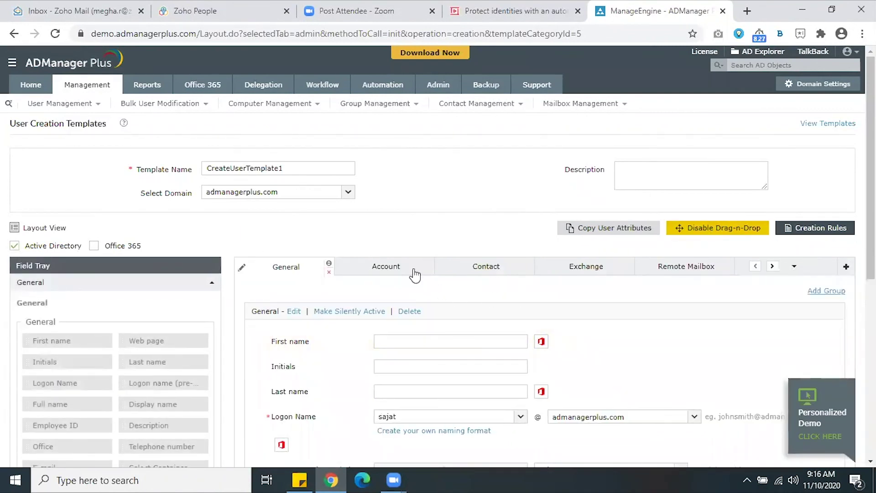
# - Remove only the Exchange tab from the template layout and confirm its deletion
pyautogui.scroll(-3, 416, 330)
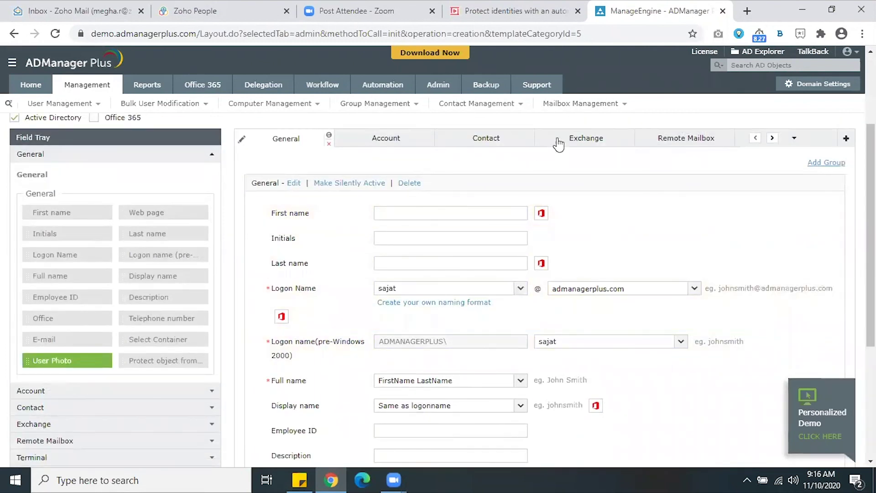
pyautogui.click(604, 142)
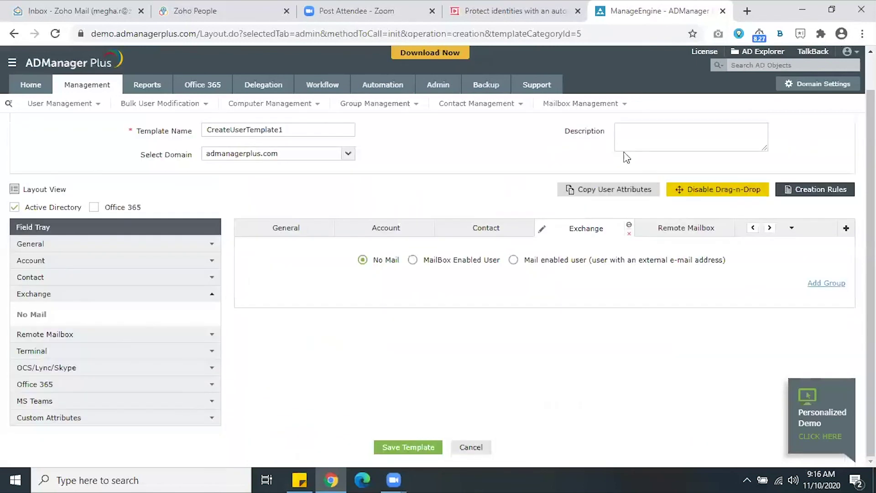
pyautogui.click(628, 233)
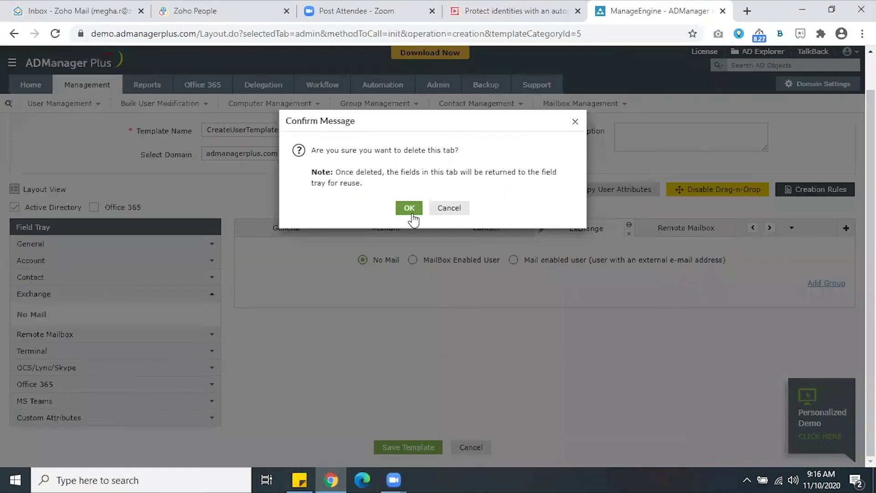
pyautogui.click(410, 206)
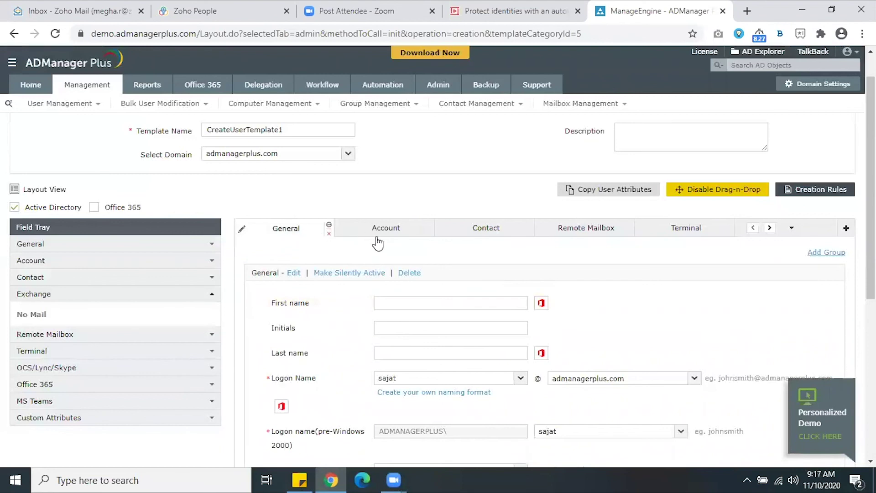
# - Edit the Employee ID field in the General group to make it mandatory
pyautogui.scroll(-5, 356, 287)
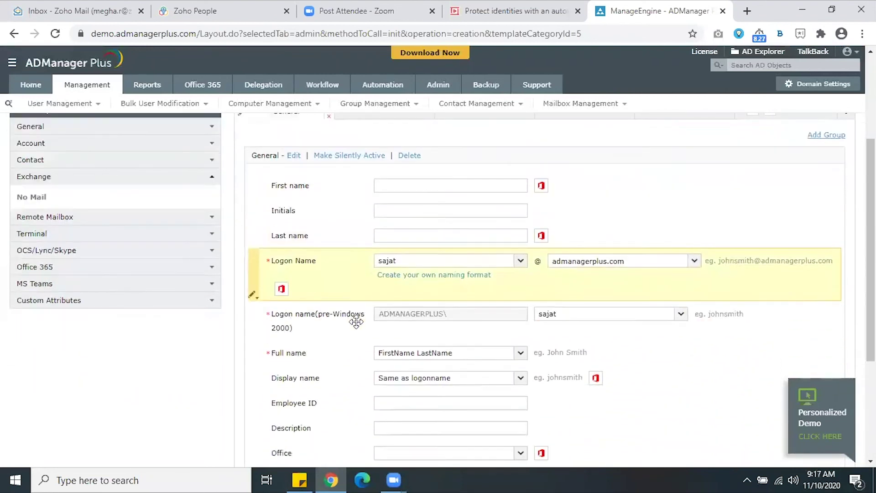
pyautogui.click(253, 269)
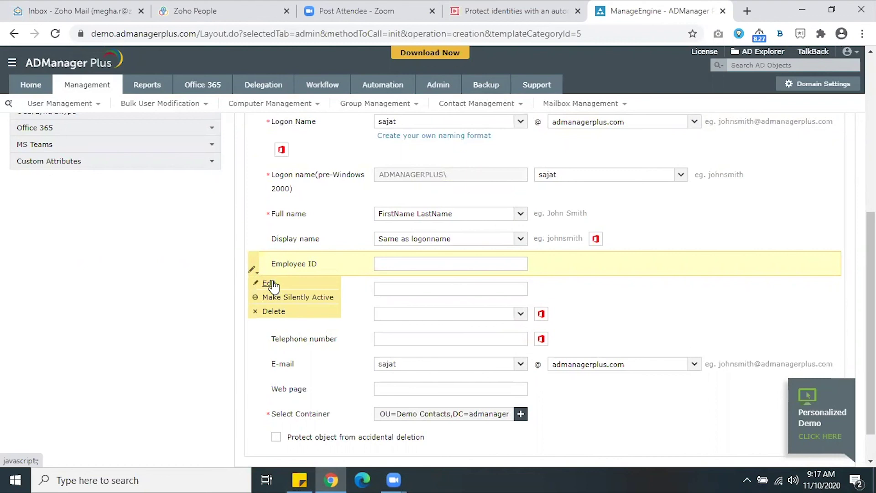
pyautogui.click(272, 284)
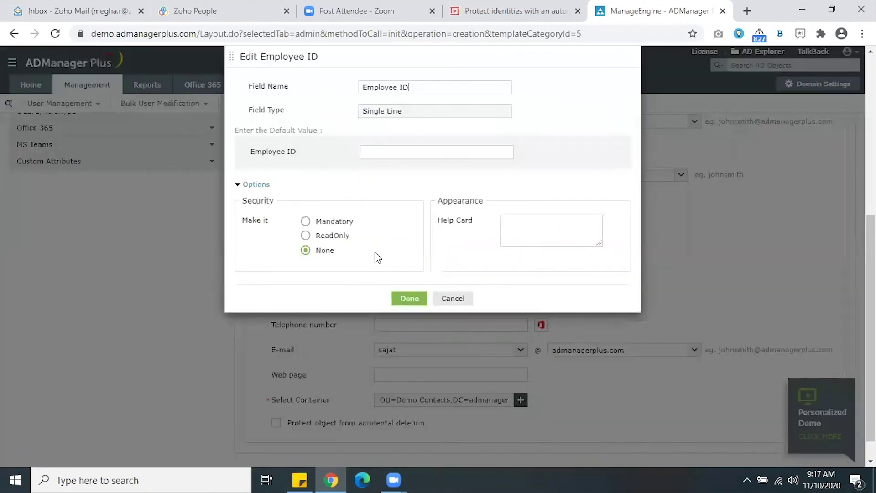
pyautogui.click(306, 221)
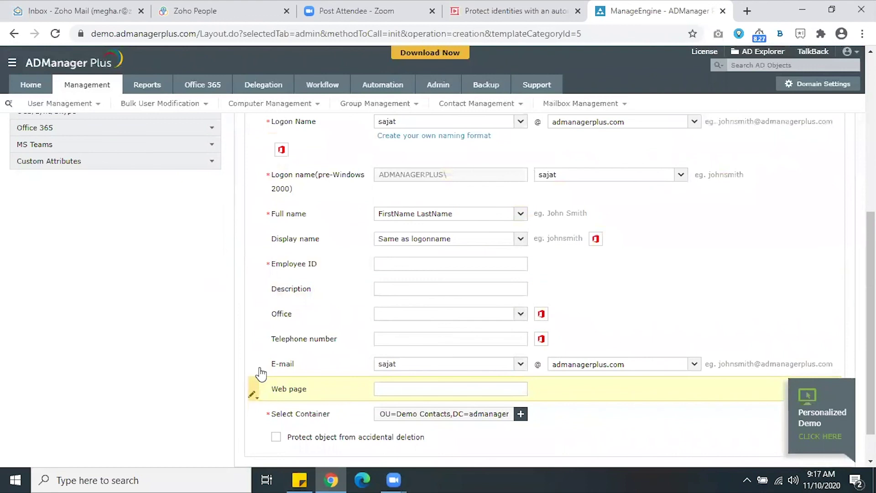
# - Delete the Web page field from the General group and make the Office field silently active
pyautogui.moveTo(254, 392)
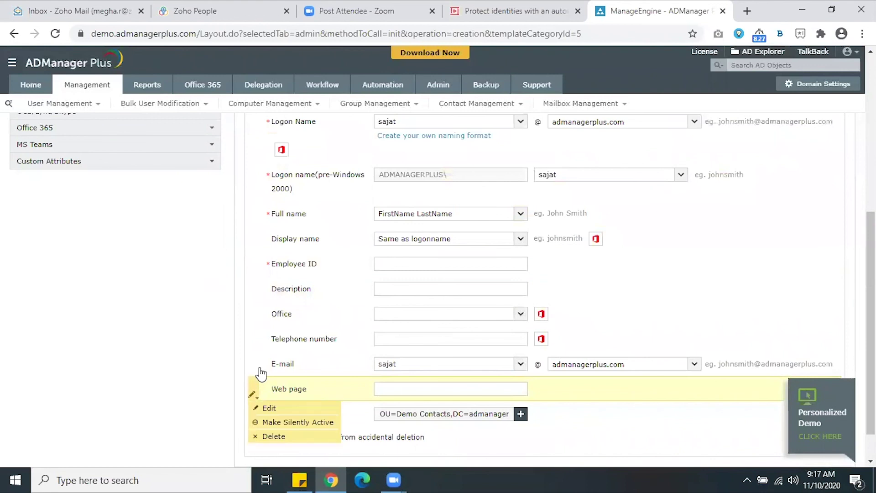
pyautogui.click(272, 436)
pyautogui.click(408, 195)
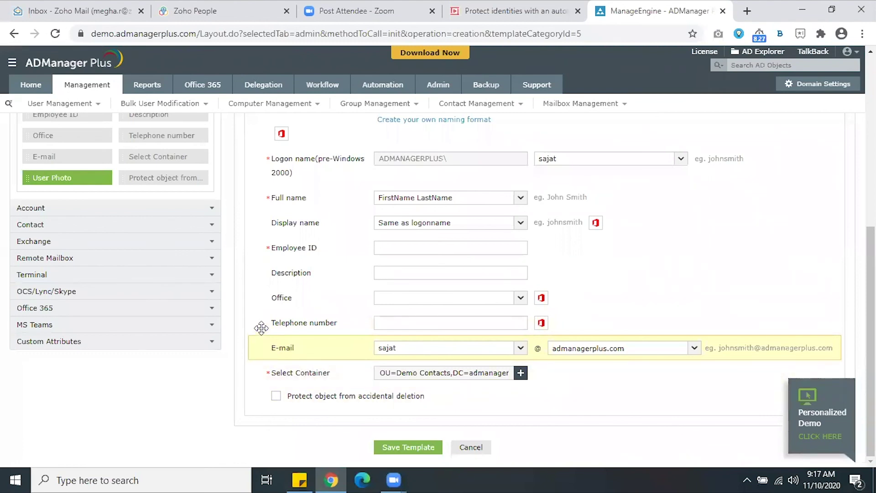
pyautogui.moveTo(252, 304)
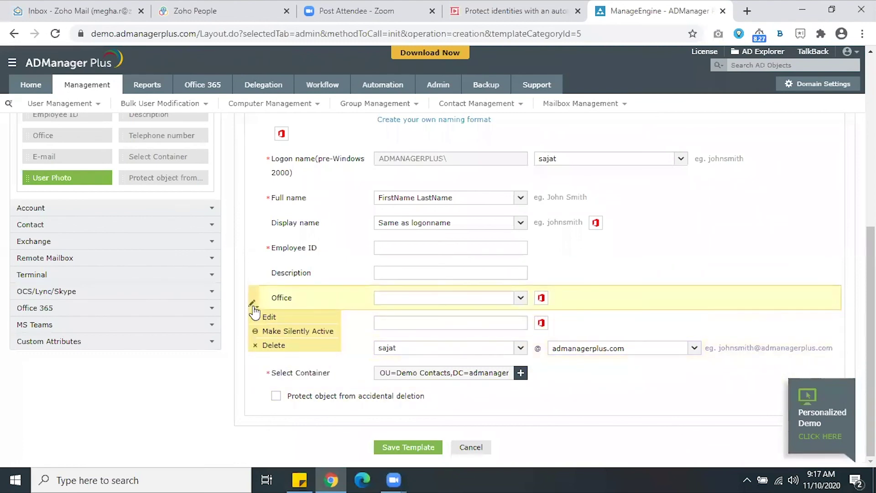
pyautogui.click(274, 331)
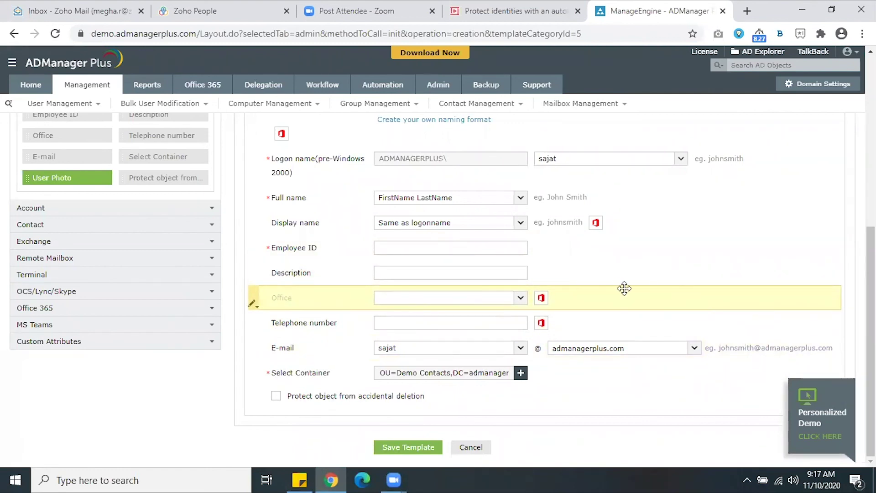
# - Open the template's creation rules and create a new rule
pyautogui.scroll(4, 416, 254)
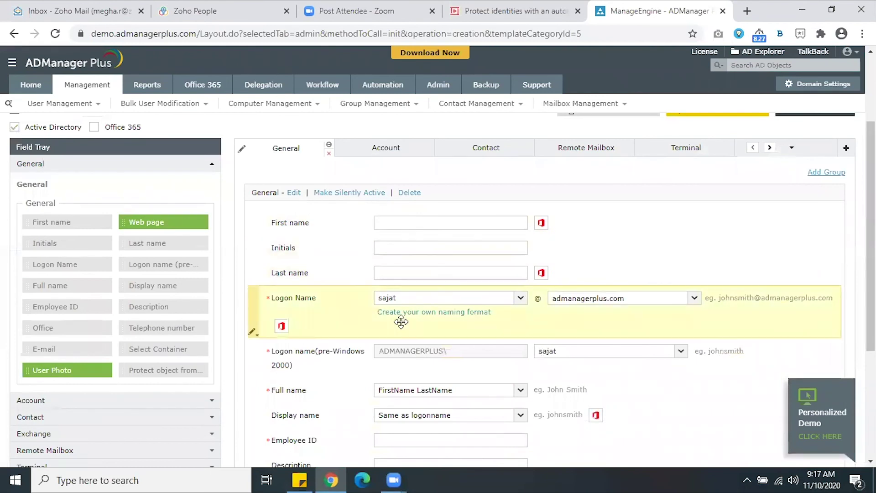
pyautogui.scroll(3, 567, 234)
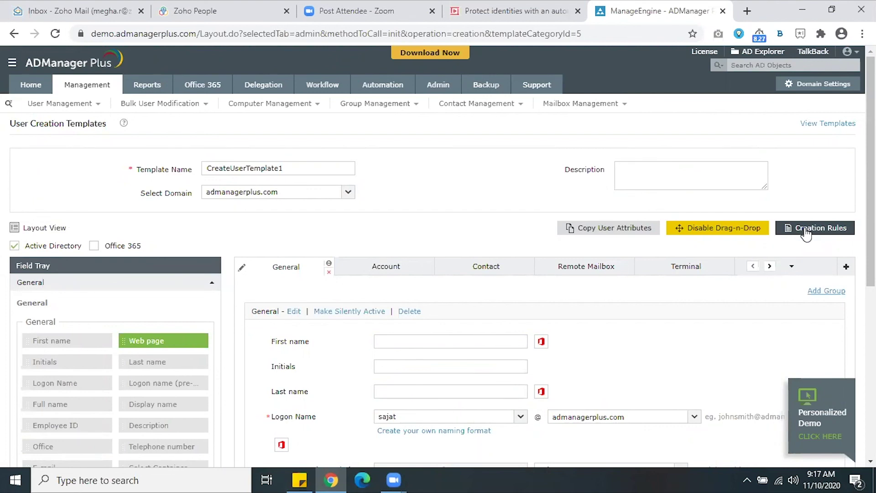
pyautogui.click(805, 231)
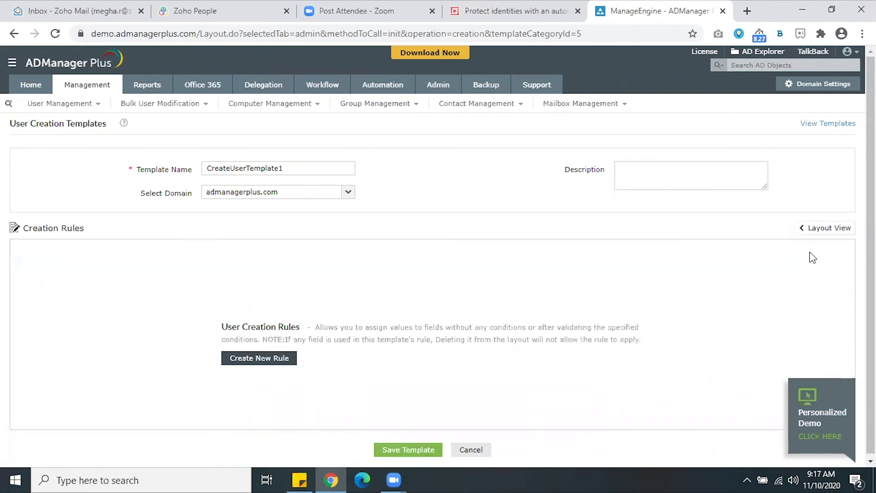
pyautogui.click(258, 359)
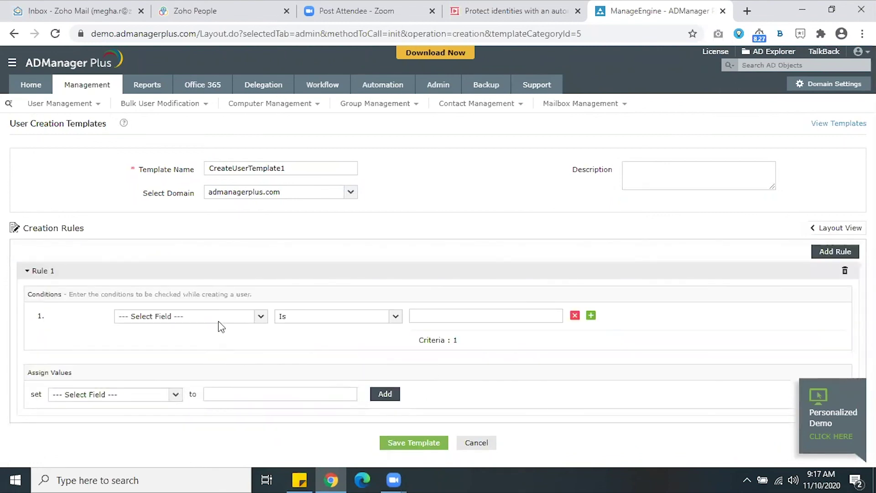
# - Set the first condition of Rule 1 to Department Is sales
pyautogui.click(259, 316)
pyautogui.scroll(-3, 260, 317)
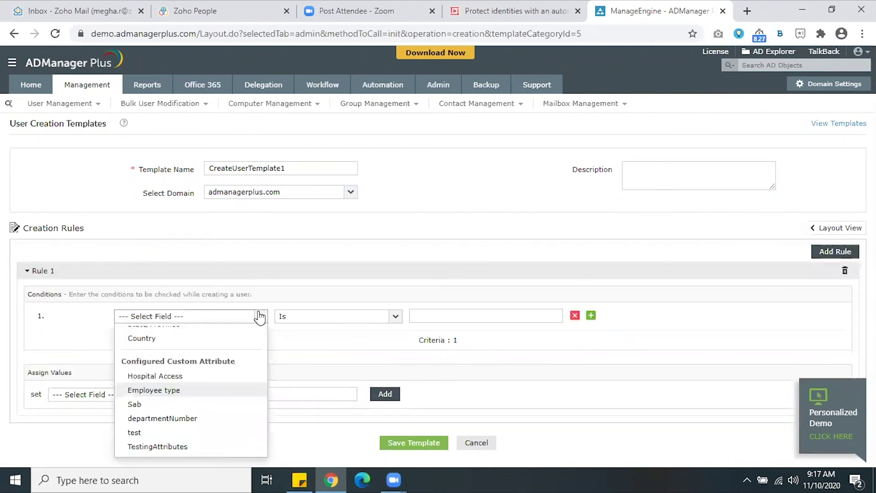
pyautogui.scroll(5, 176, 393)
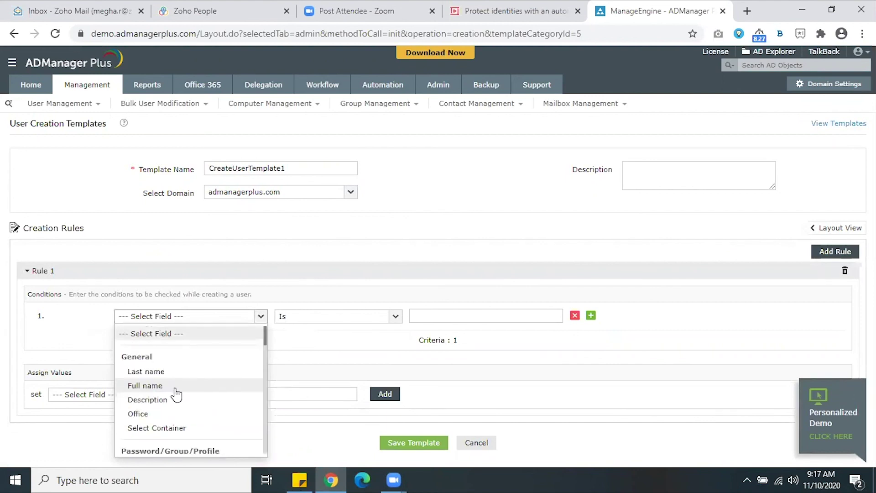
pyautogui.scroll(-3, 153, 410)
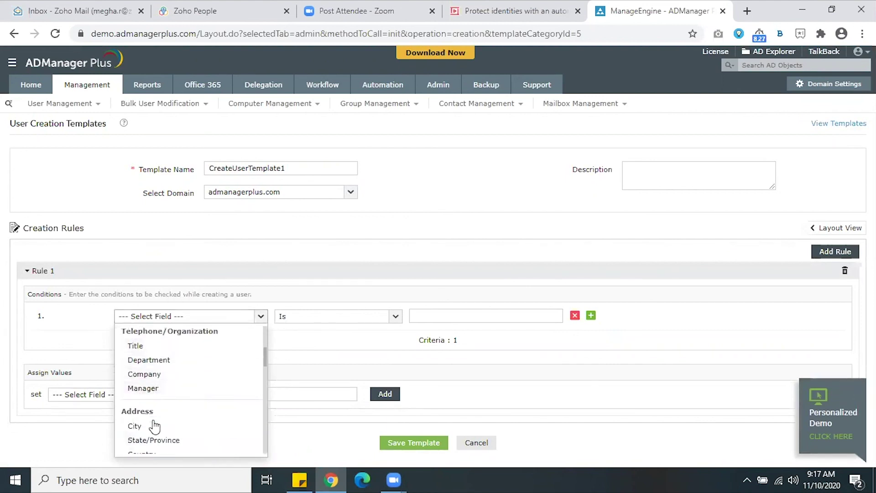
pyautogui.scroll(-2, 154, 425)
pyautogui.scroll(4, 157, 360)
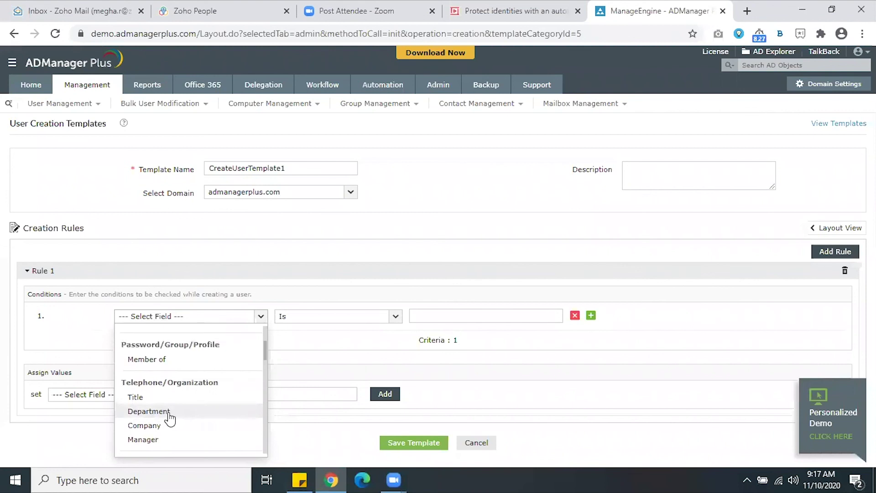
pyautogui.click(150, 411)
pyautogui.click(555, 317)
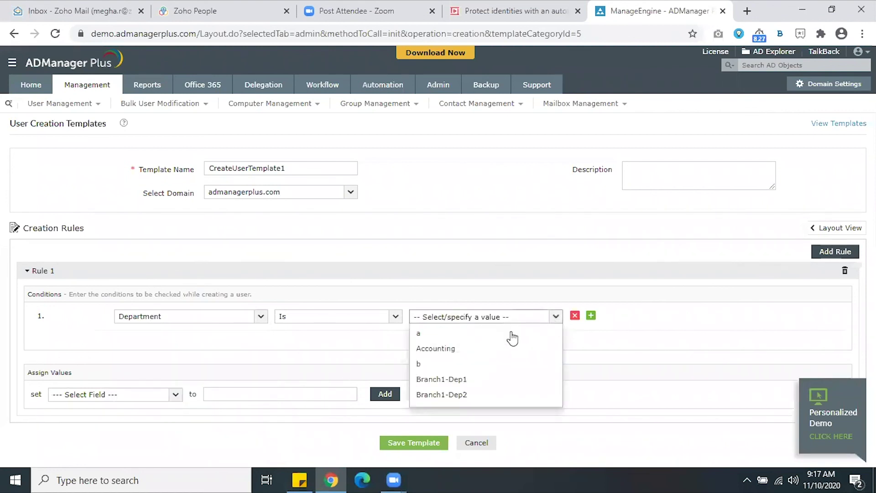
pyautogui.scroll(-3, 463, 370)
pyautogui.click(453, 315)
pyautogui.write('sales')
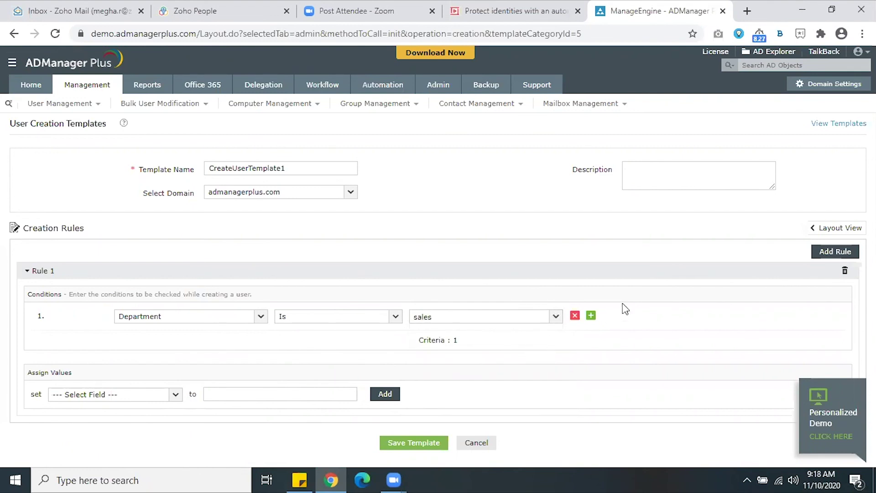
# - Keep Department as Rule 1's only condition and add an assigned value setting Description to "Sales employee"
pyautogui.click(591, 315)
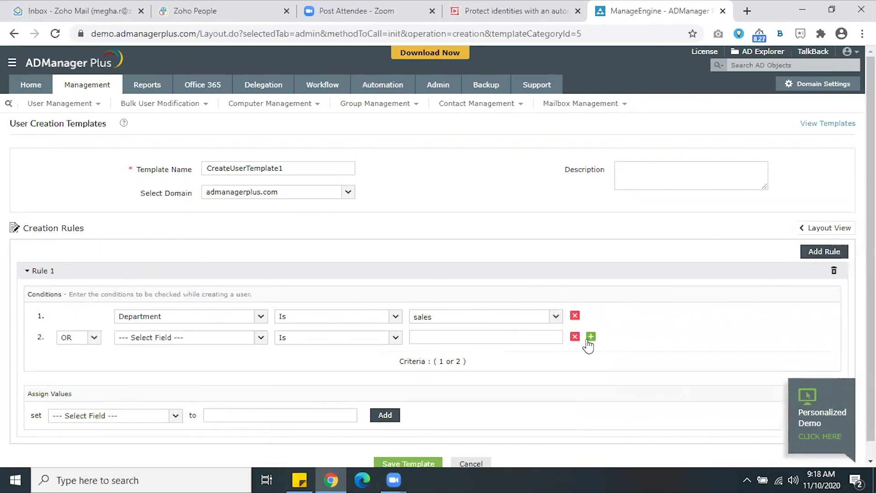
pyautogui.click(574, 336)
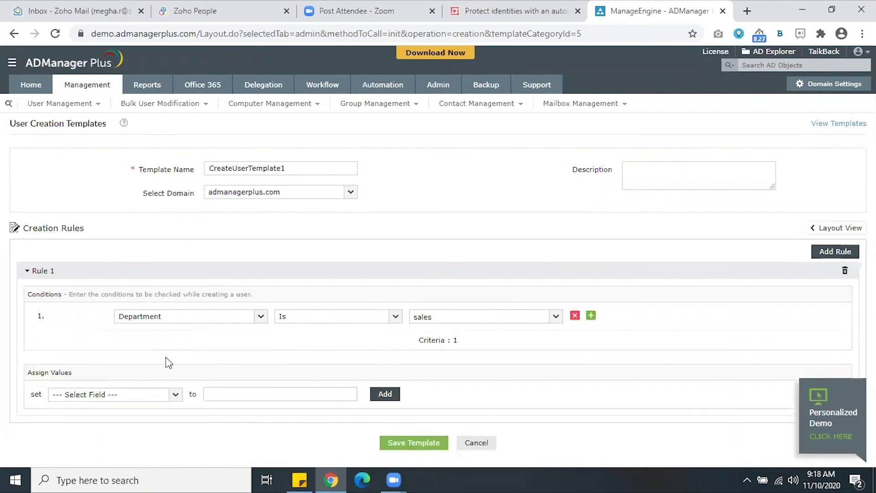
pyautogui.click(176, 394)
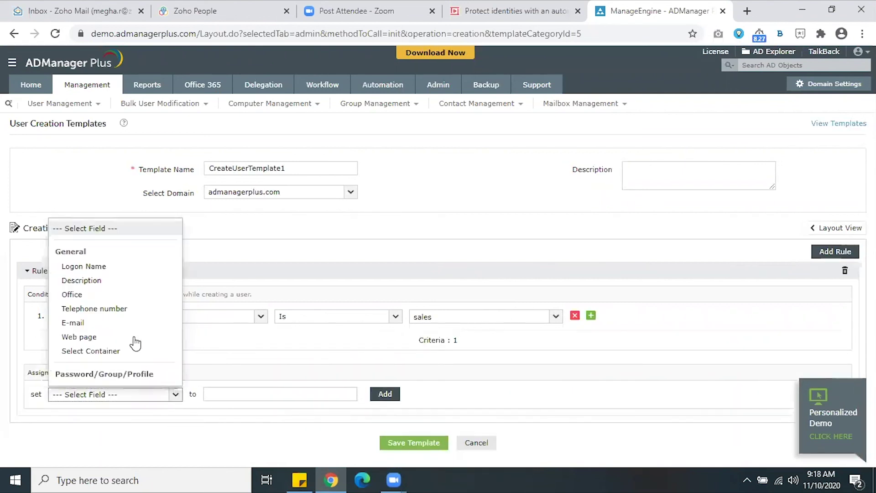
pyautogui.click(120, 280)
pyautogui.press('Tab')
pyautogui.write('Sales employee')
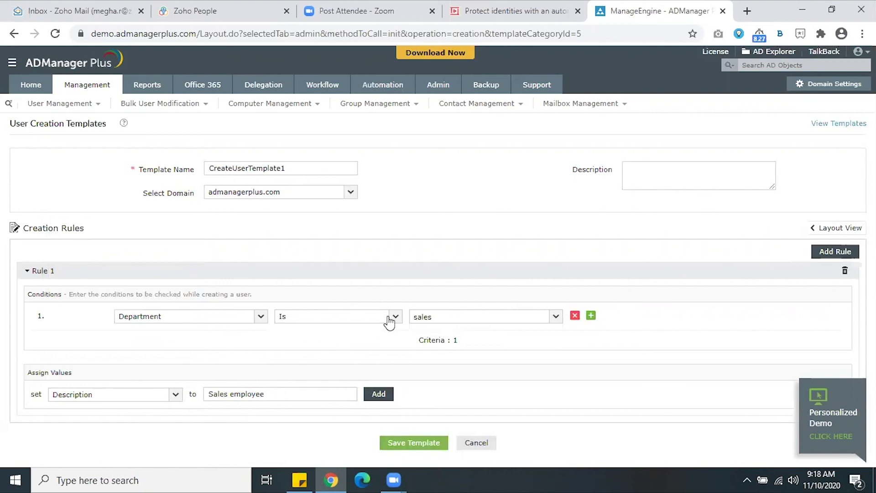
pyautogui.press('Return')
# - Add an assigned value to Rule 1 that sets the Manager field to a user located in DemoOU2
pyautogui.scroll(-1, 162, 408)
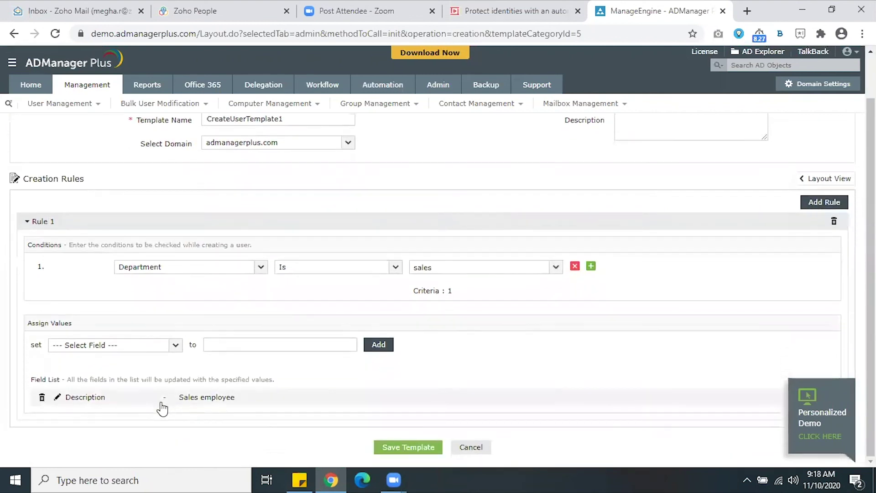
pyautogui.click(175, 345)
pyautogui.scroll(-2, 111, 405)
pyautogui.scroll(-1, 111, 405)
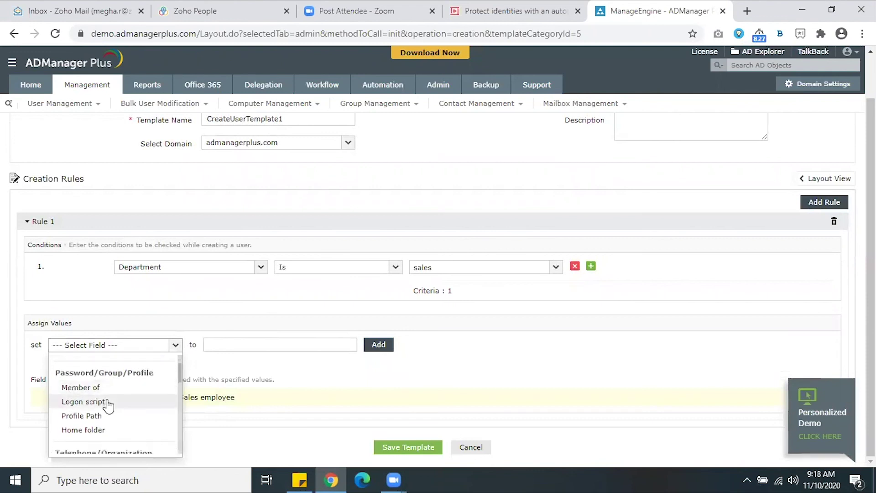
pyautogui.scroll(-4, 108, 428)
pyautogui.scroll(-4, 107, 434)
pyautogui.click(114, 388)
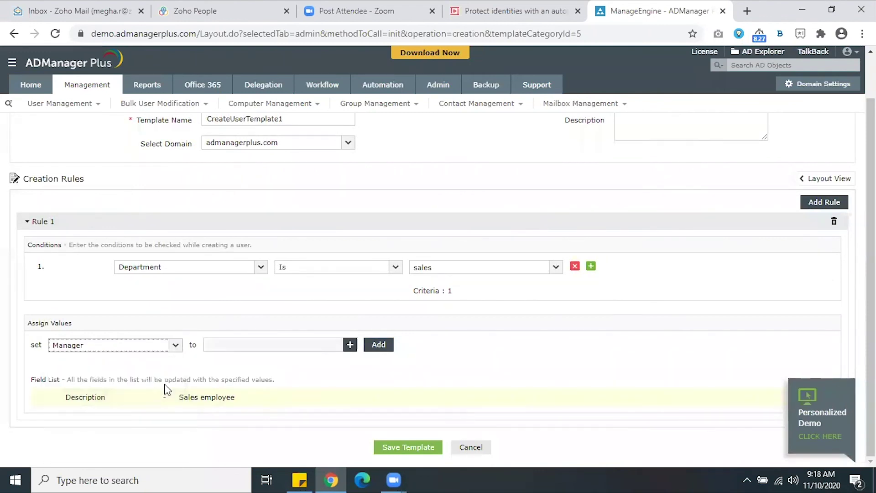
pyautogui.click(350, 344)
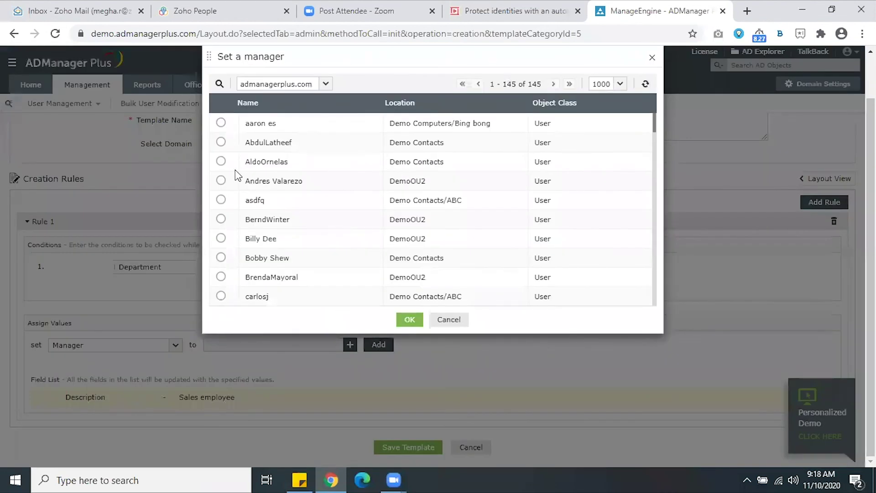
pyautogui.click(221, 238)
pyautogui.click(407, 319)
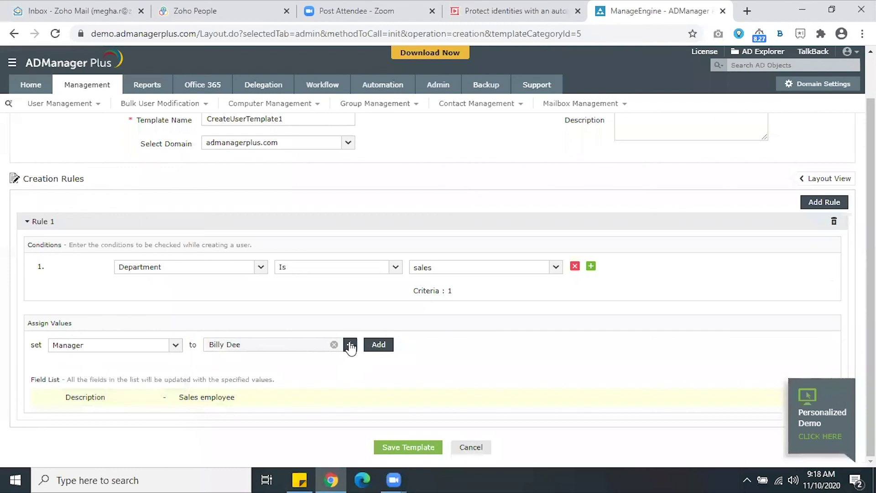
pyautogui.click(378, 344)
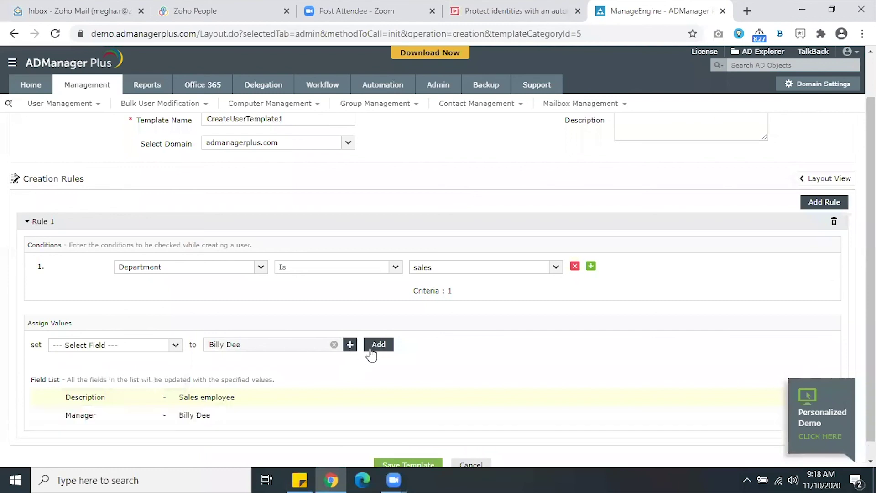
# - Add an assigned value to Rule 1 that sets Select Container to the DemoGroup OU of admanagerplus.com
pyautogui.click(175, 345)
pyautogui.scroll(-2, 123, 392)
pyautogui.scroll(-5, 114, 403)
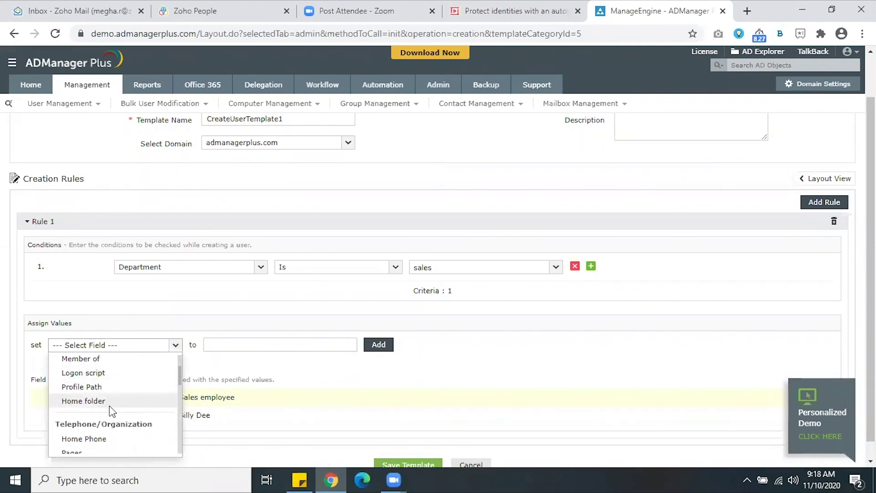
pyautogui.scroll(4, 105, 398)
pyautogui.click(108, 389)
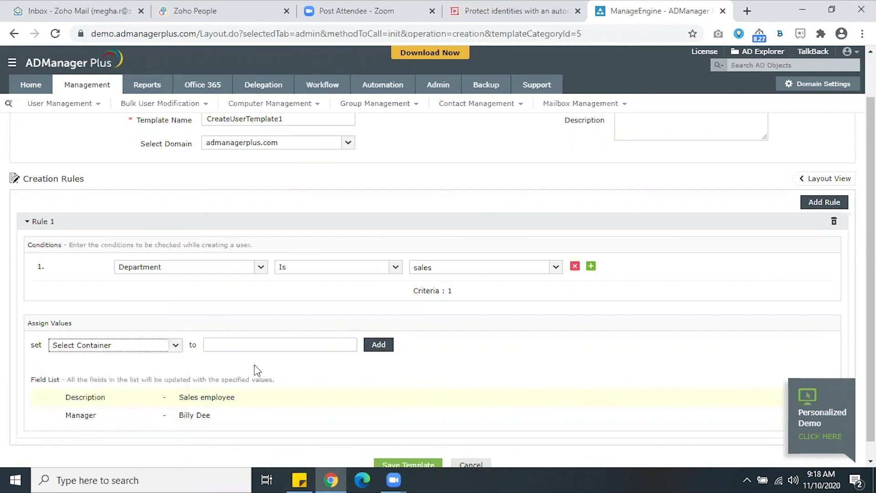
pyautogui.click(350, 344)
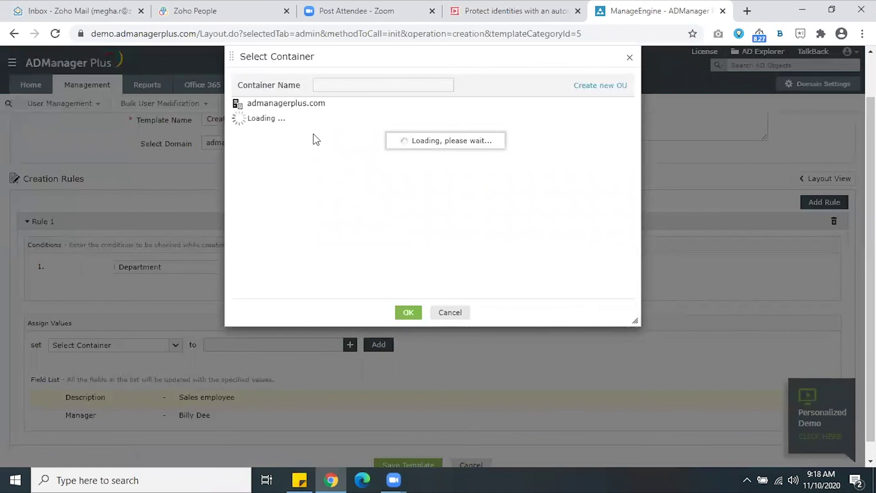
pyautogui.click(271, 165)
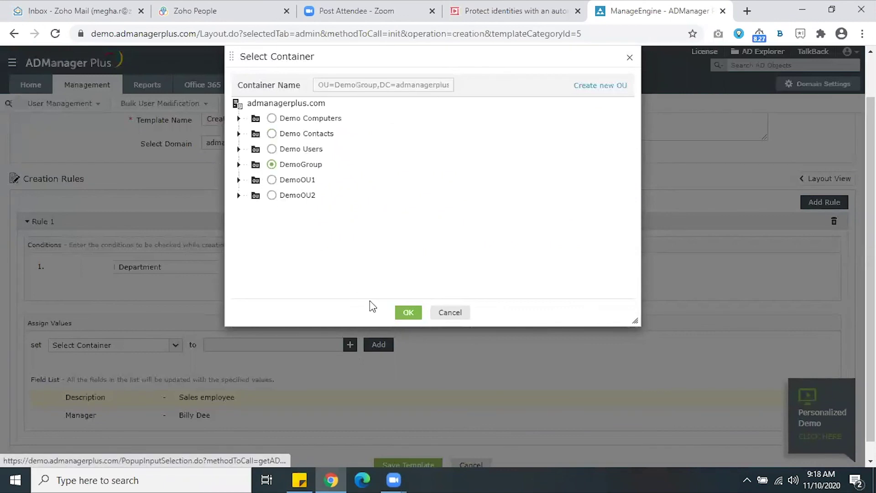
pyautogui.click(408, 312)
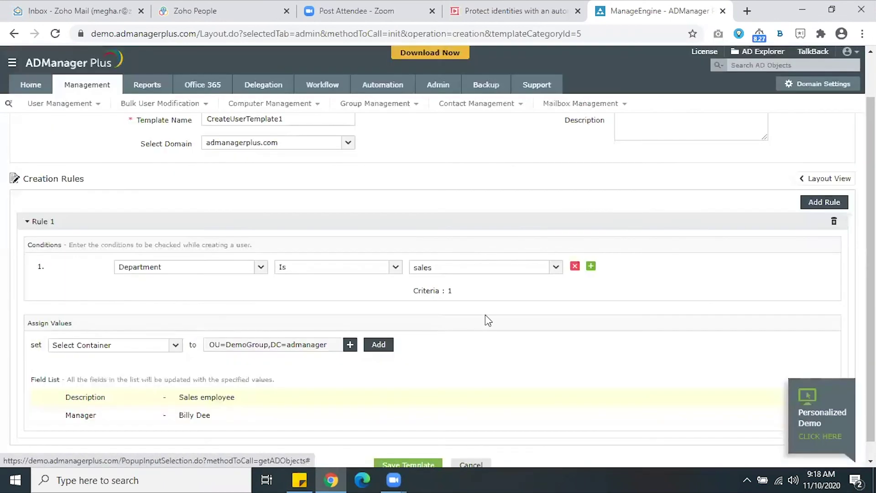
pyautogui.click(385, 345)
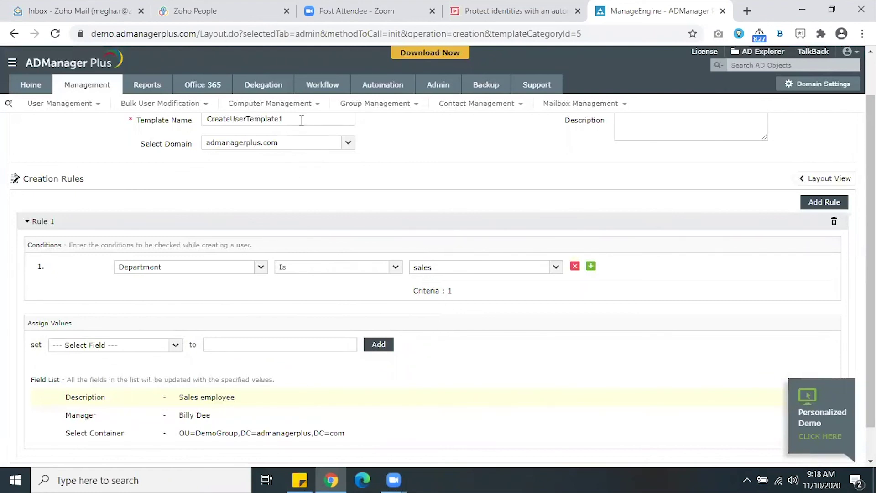
# - Review Rule 1's condition and its assigned field values, adding a blank second condition joined with OR
pyautogui.scroll(1, 277, 151)
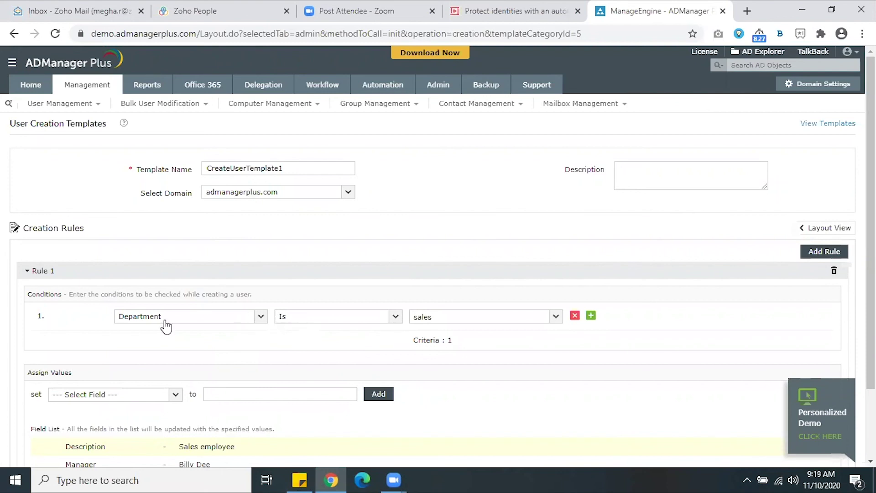
pyautogui.scroll(-2, 119, 371)
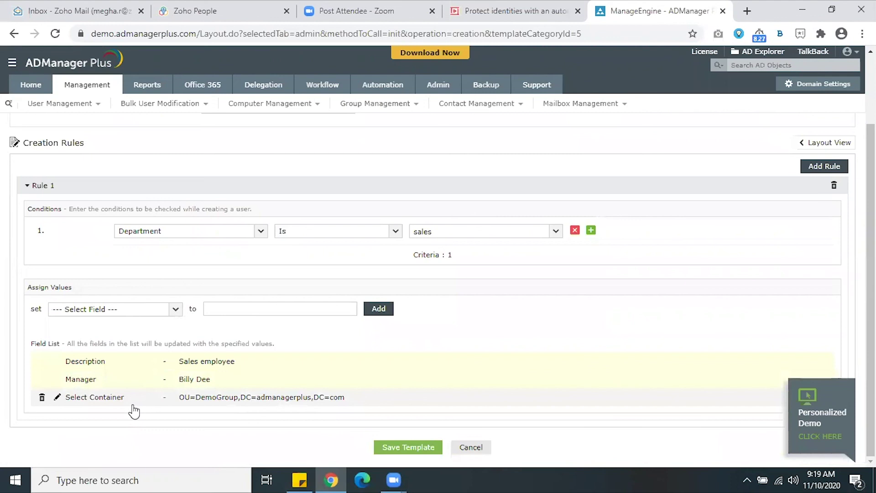
pyautogui.scroll(2, 274, 251)
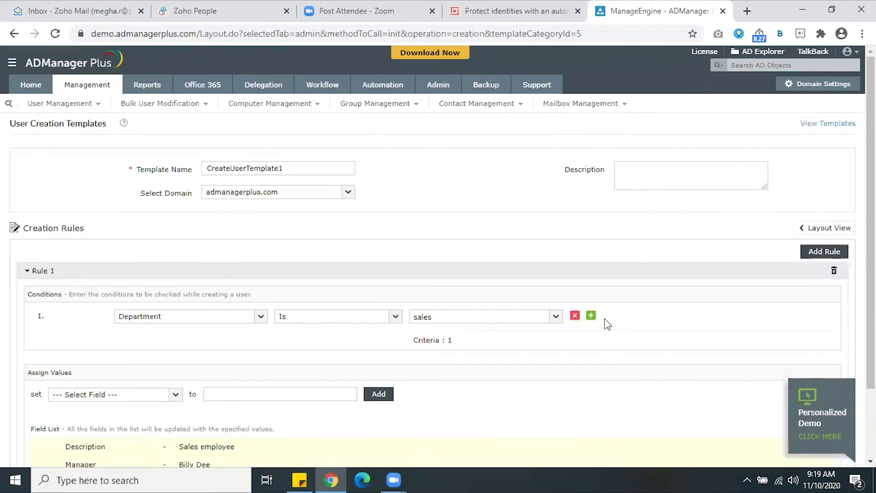
pyautogui.scroll(-2, 164, 383)
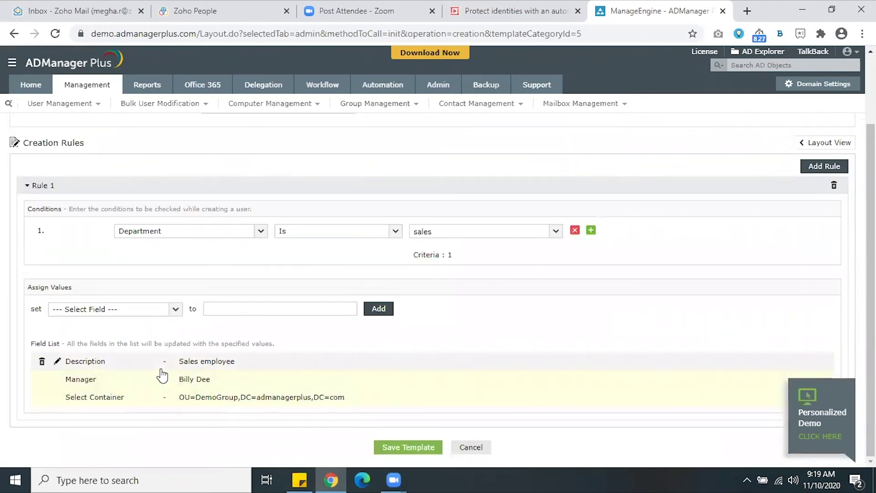
pyautogui.scroll(2, 162, 375)
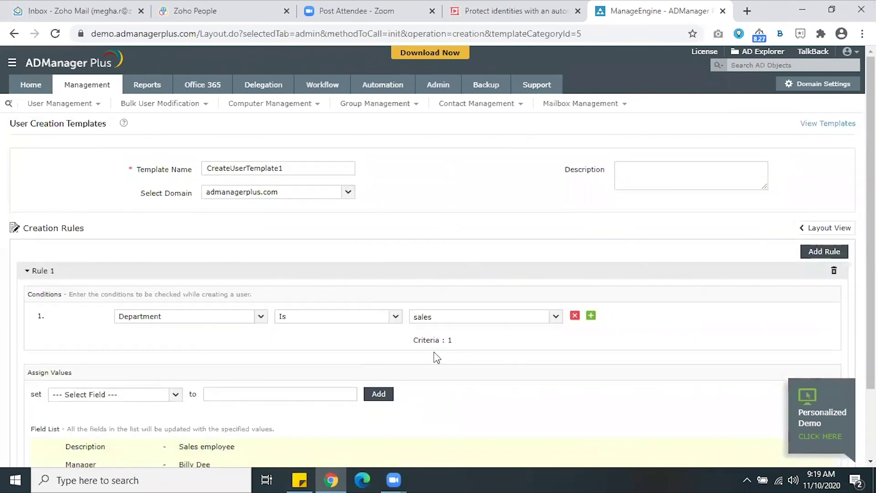
pyautogui.click(590, 315)
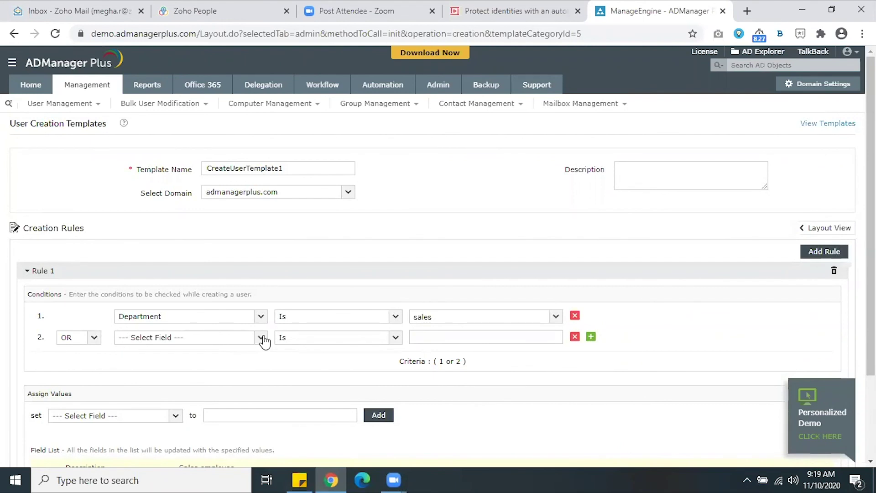
pyautogui.scroll(-3, 164, 337)
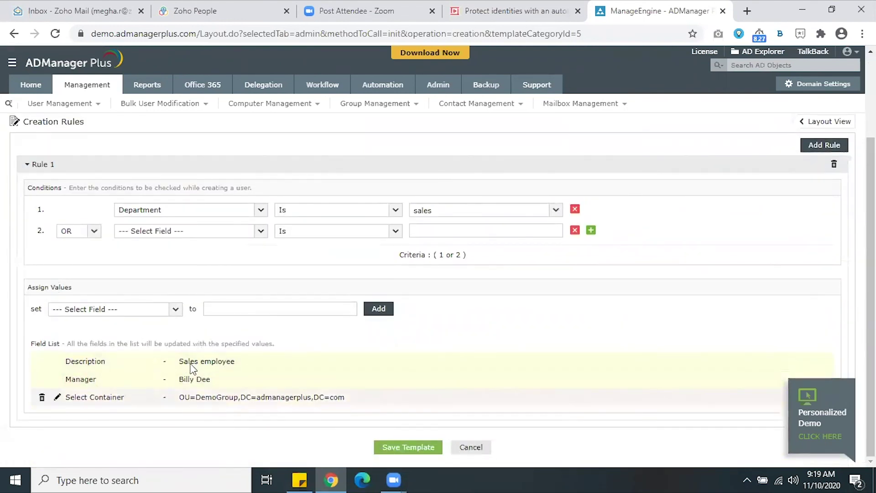
pyautogui.scroll(3, 200, 231)
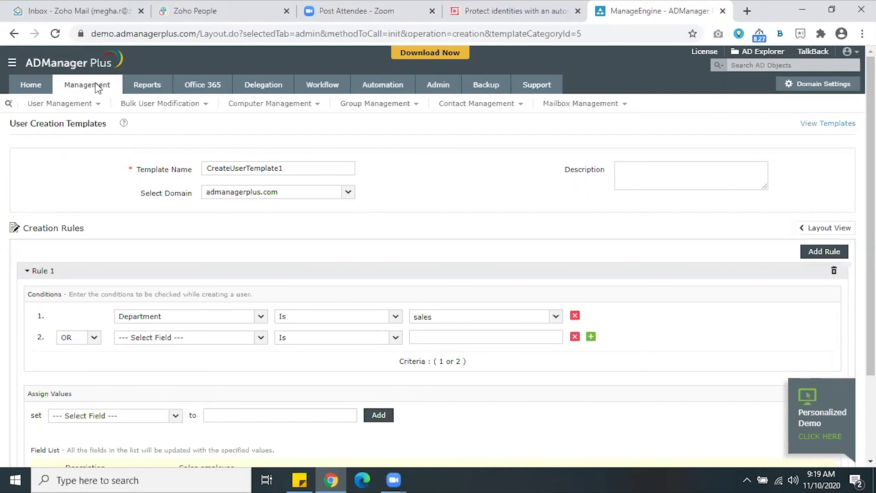
# - Leave the template for the Management overview and switch to the Zoho Show presentation's closing "Thank you" slide
pyautogui.click(97, 87)
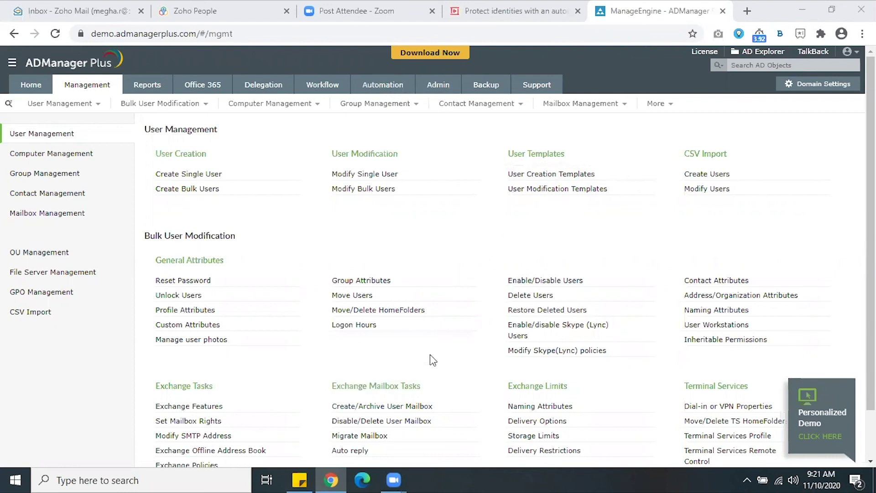
pyautogui.click(516, 10)
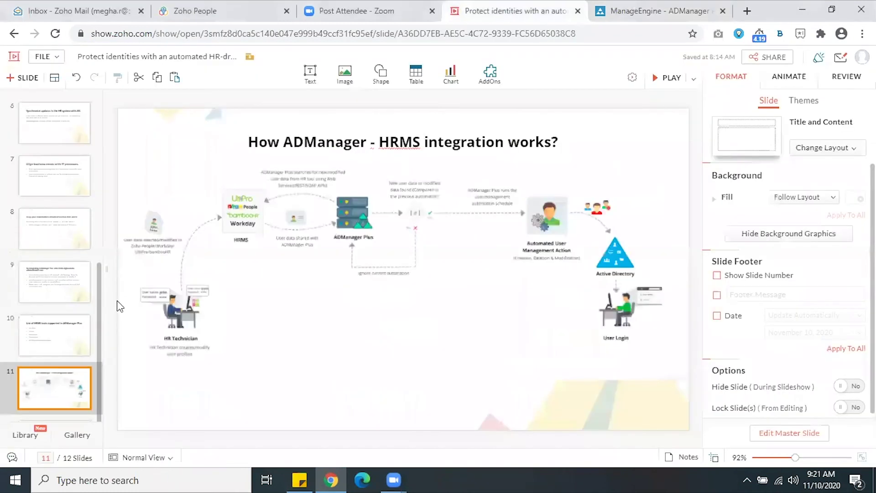
pyautogui.click(49, 374)
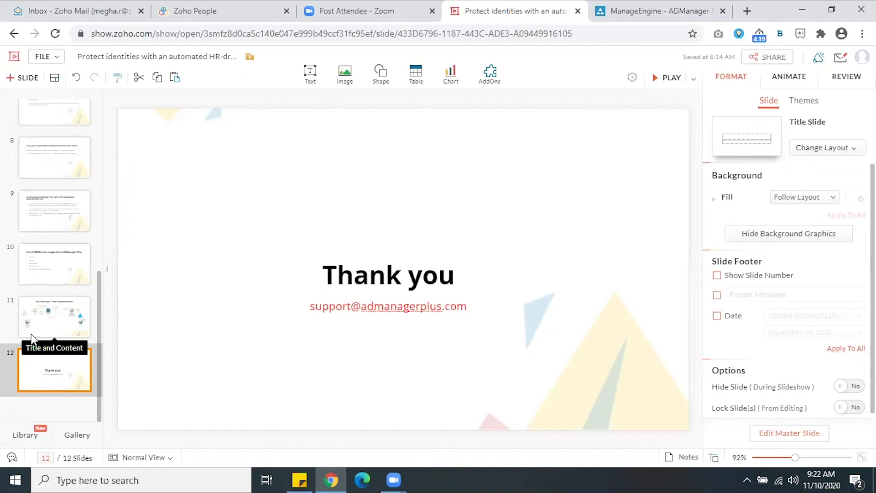
pyautogui.scroll(5, 25, 340)
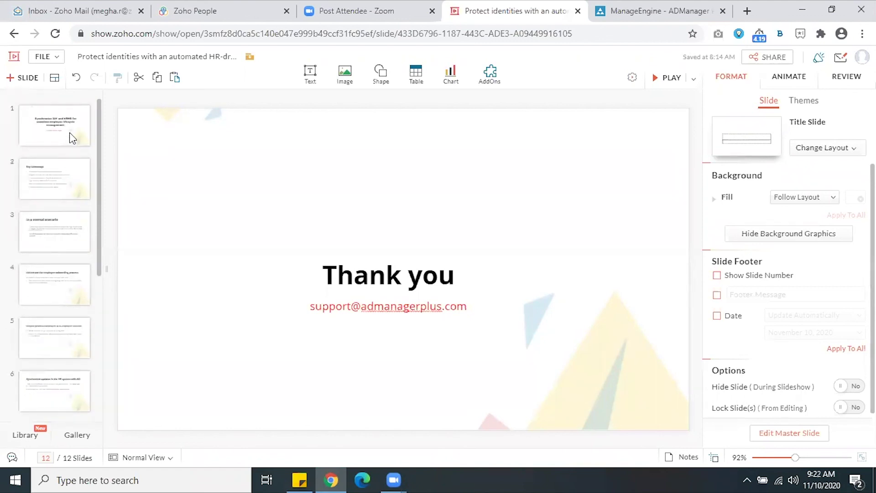